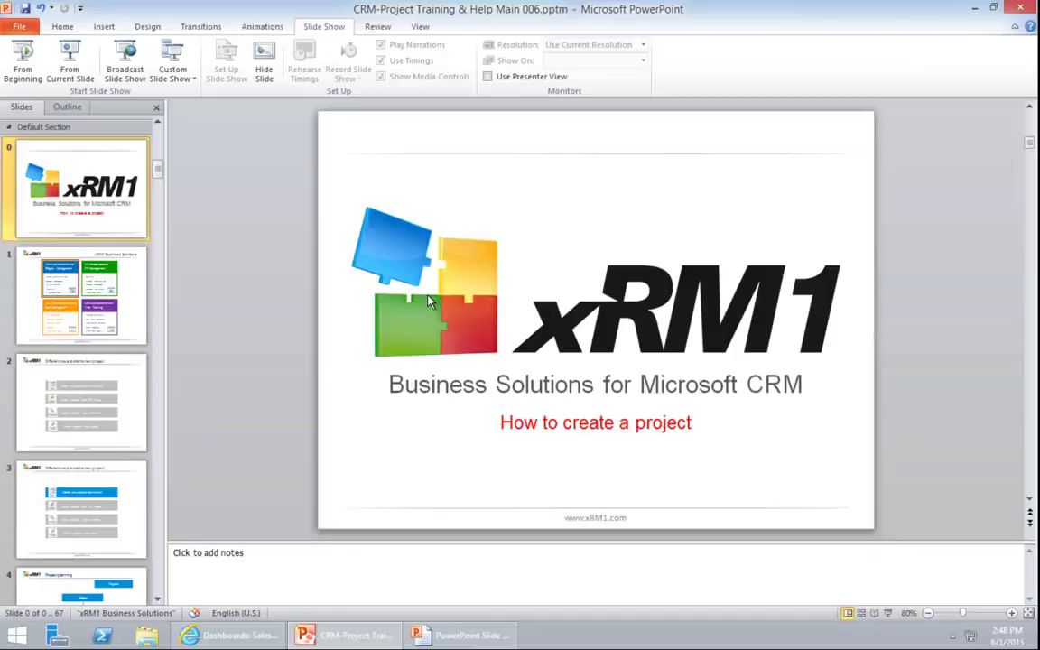
# - Switch to Microsoft Dynamics CRM in the browser and open the Projects work area
pyautogui.click(272, 637)
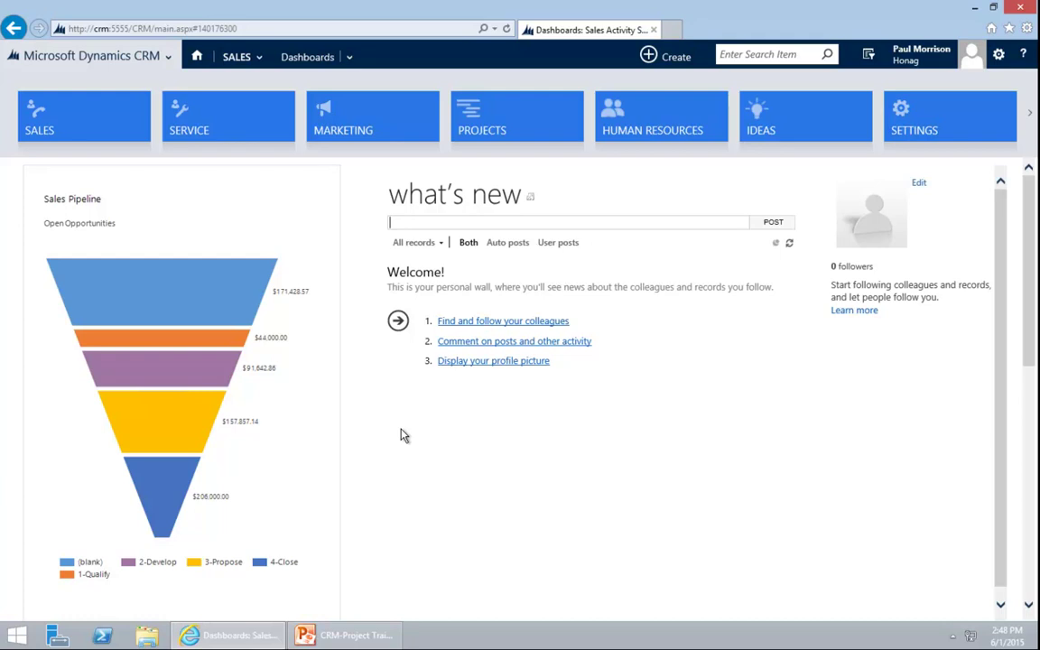
pyautogui.click(452, 513)
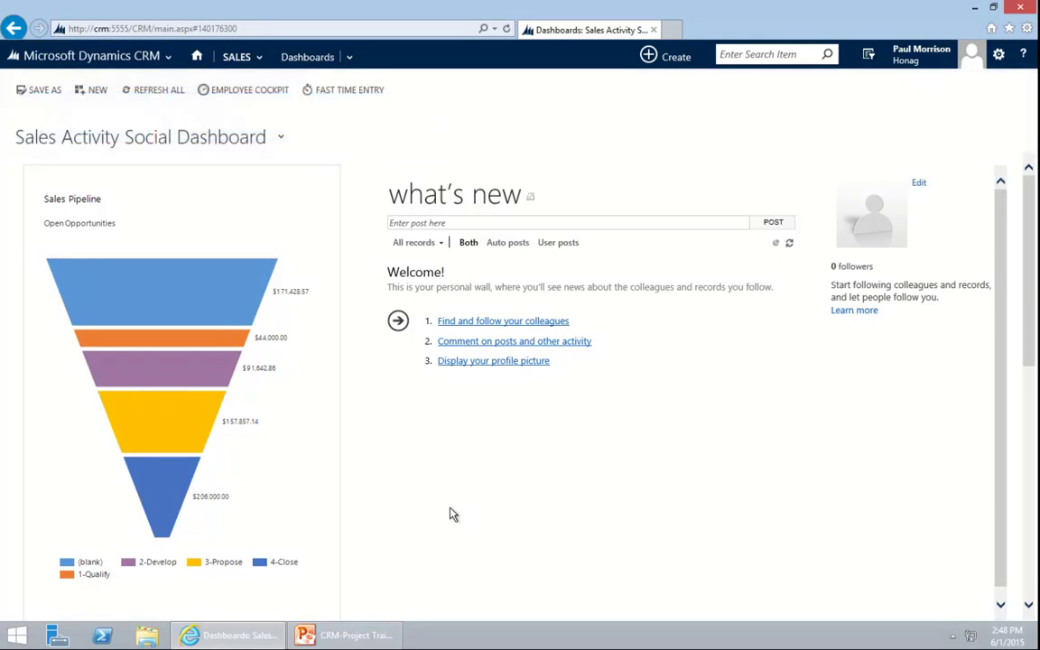
pyautogui.click(106, 56)
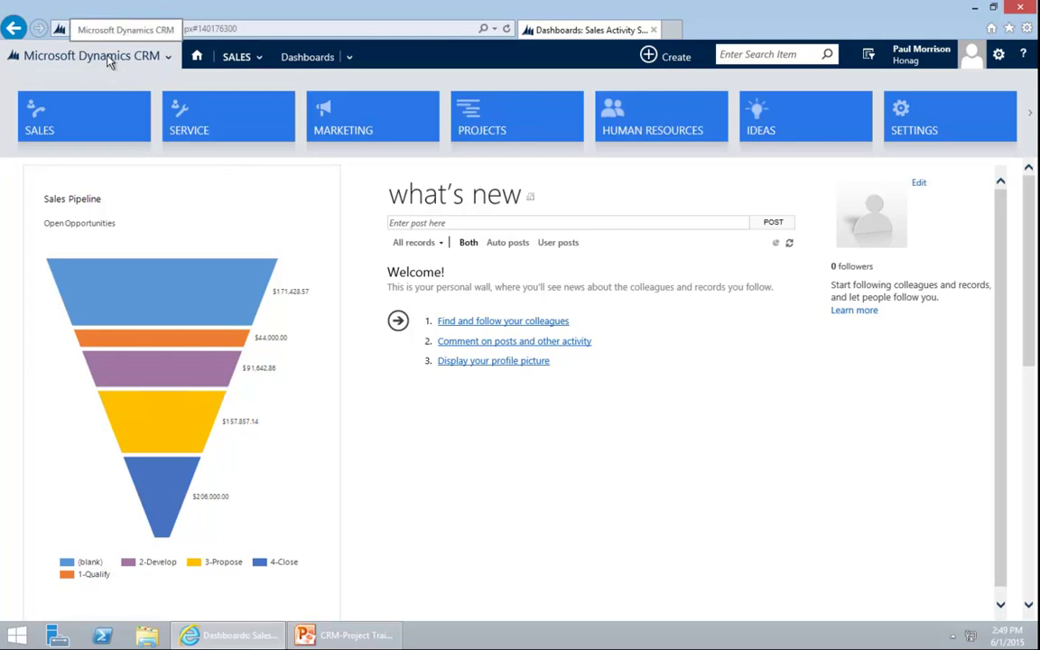
pyautogui.click(494, 117)
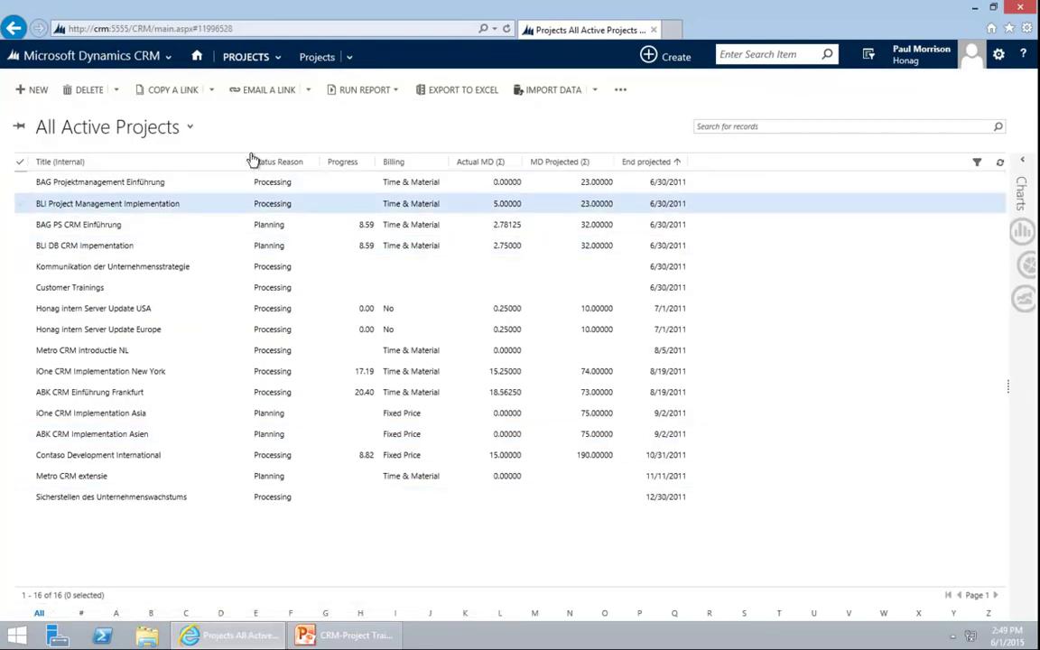
# - Go to the list of projects in the Projects area and start a new project record
pyautogui.click(244, 58)
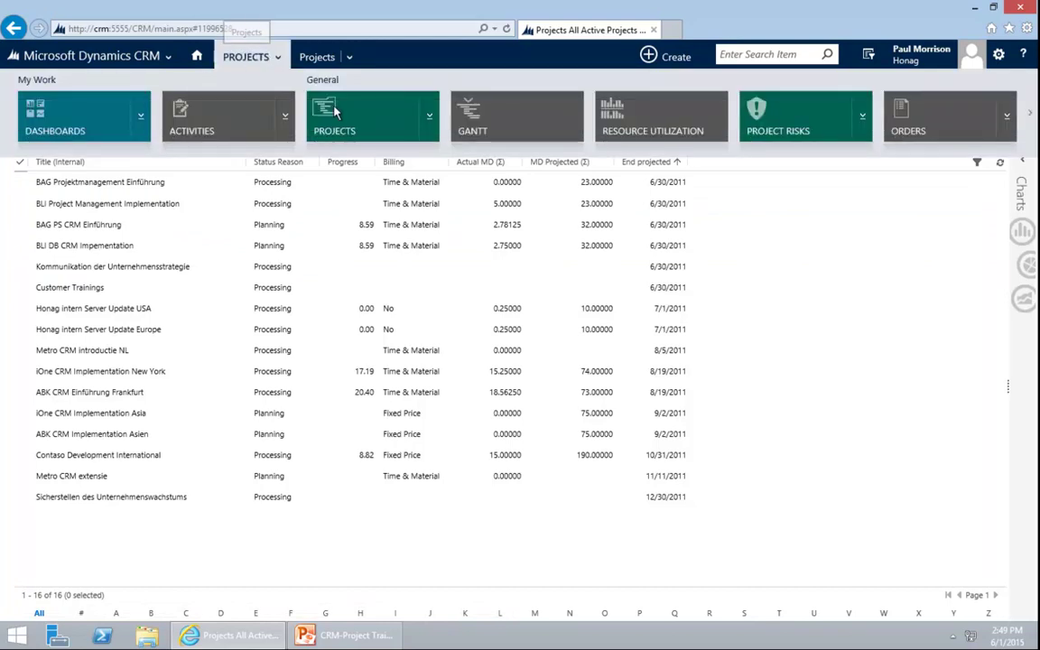
pyautogui.click(305, 101)
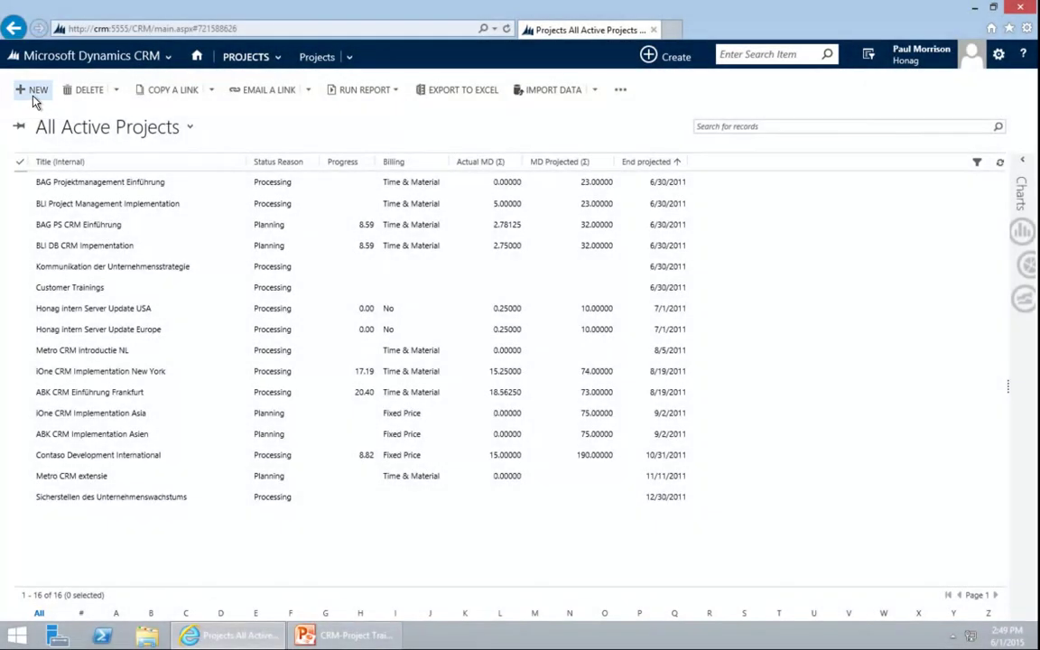
pyautogui.click(36, 94)
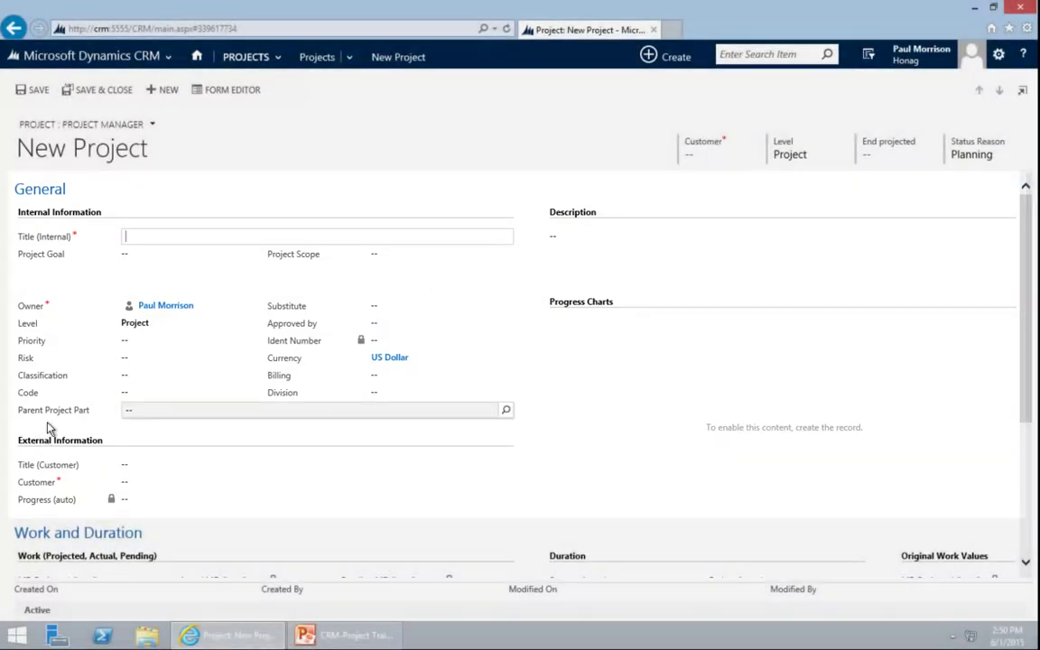
# - Examine the new project form's sections: General, Work and Duration, Budget and Costs, Sales and Revenue, Notes & Activities, and Settings
pyautogui.click(57, 189)
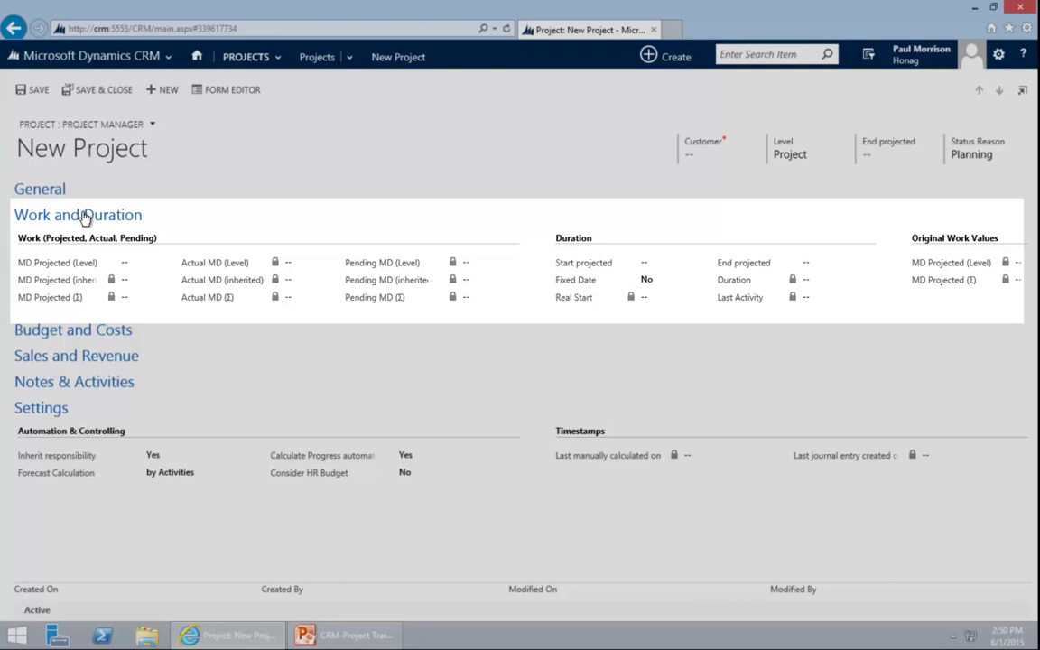
pyautogui.click(83, 217)
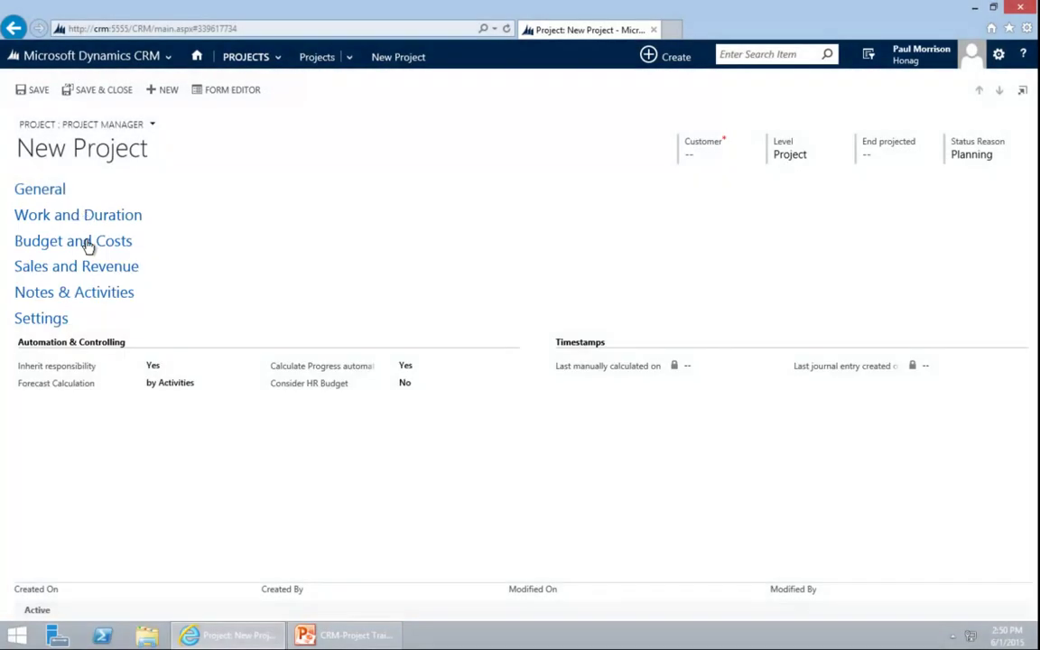
pyautogui.click(87, 243)
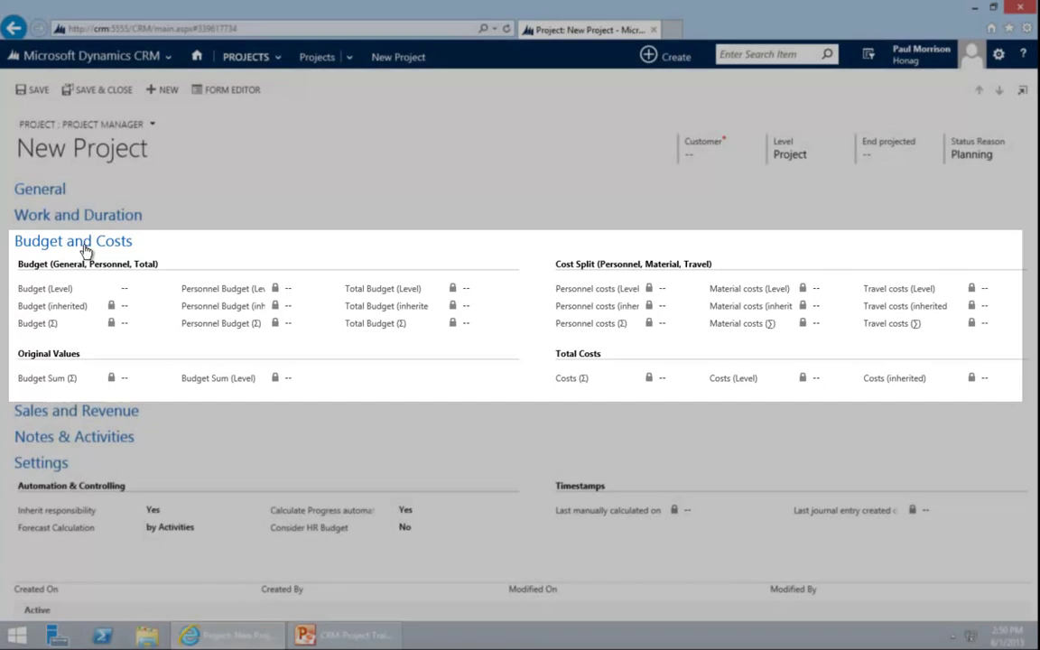
pyautogui.click(86, 245)
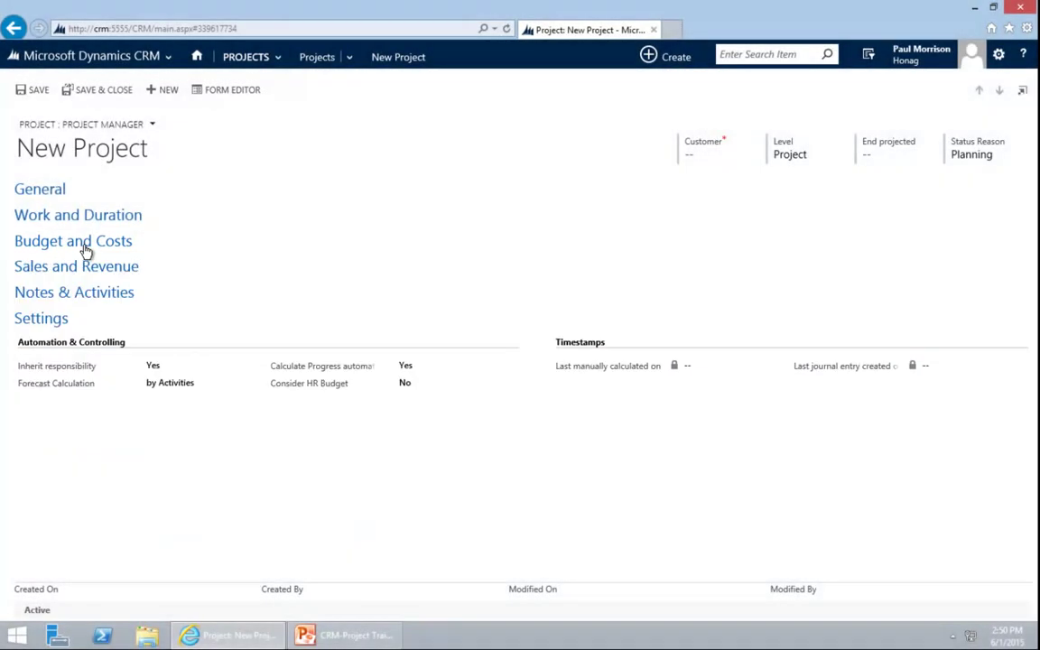
pyautogui.click(85, 267)
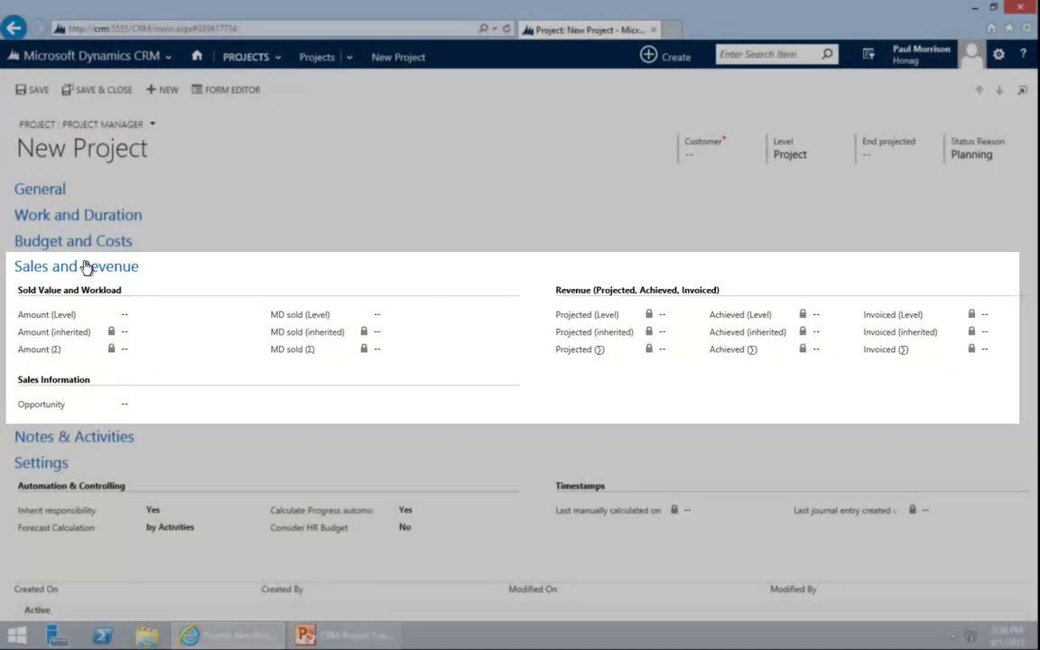
pyautogui.click(84, 268)
pyautogui.click(99, 293)
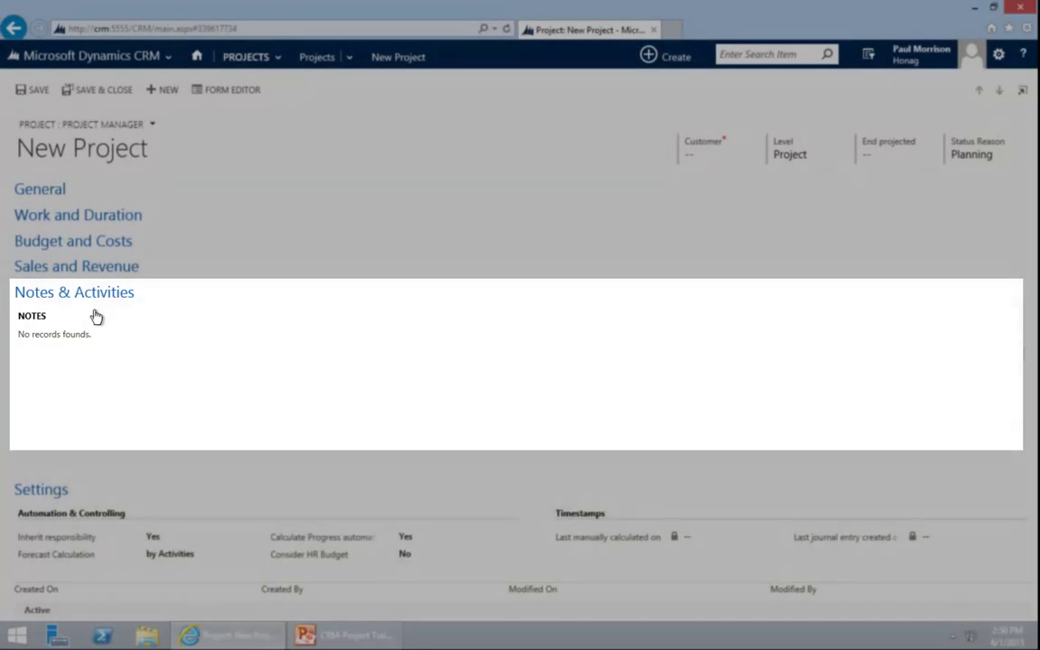
pyautogui.click(94, 293)
pyautogui.click(59, 320)
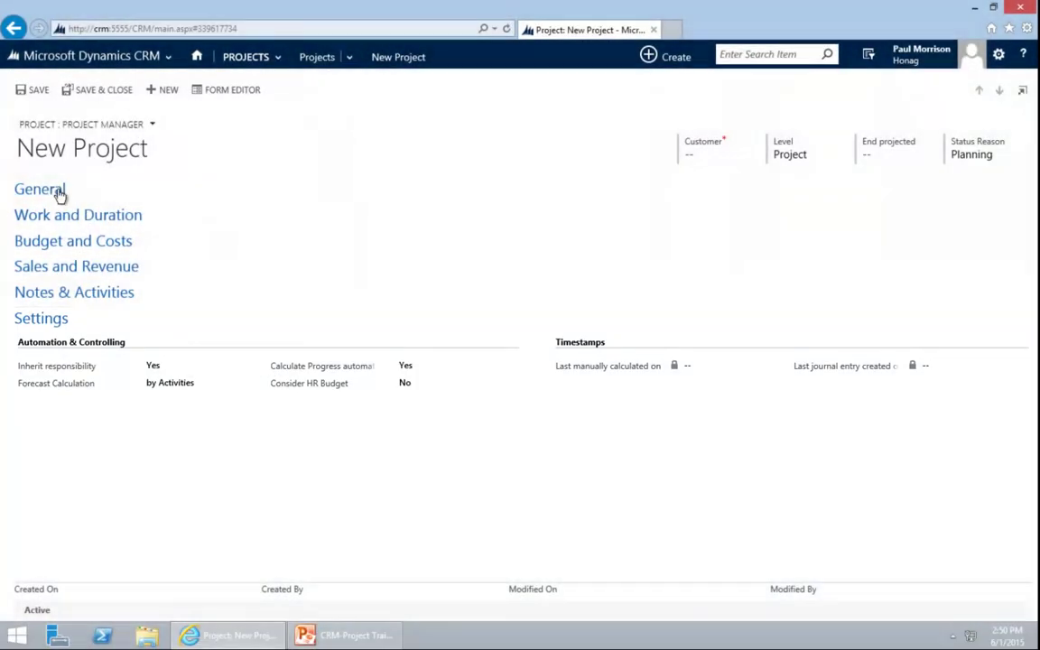
pyautogui.click(55, 191)
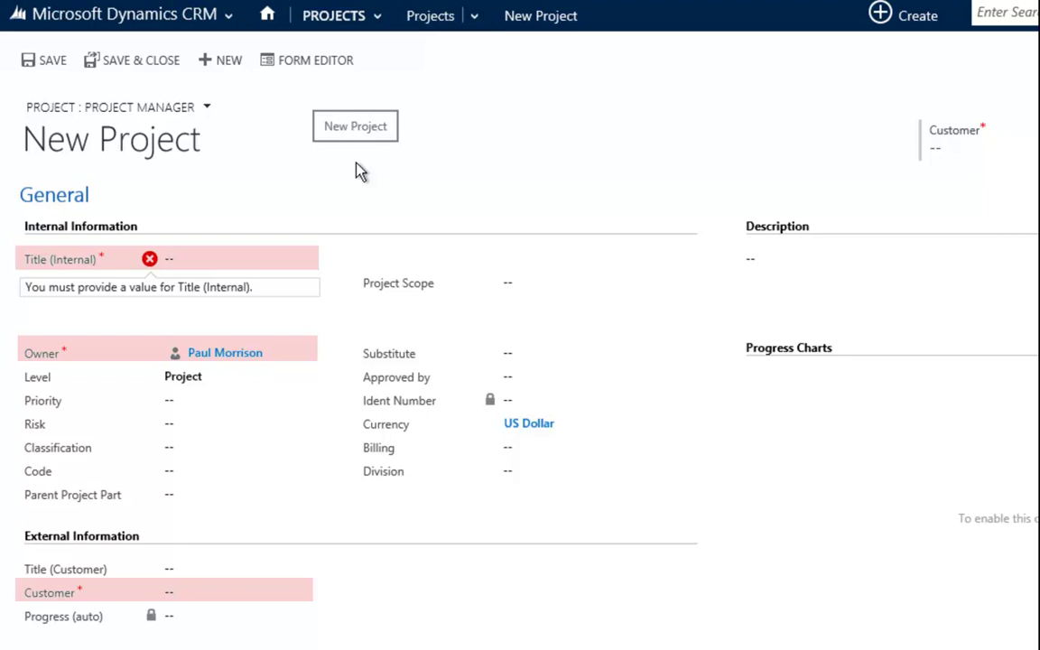
# - Enter "BLI Project Management Implementation" as the new project's internal title
pyautogui.click(177, 262)
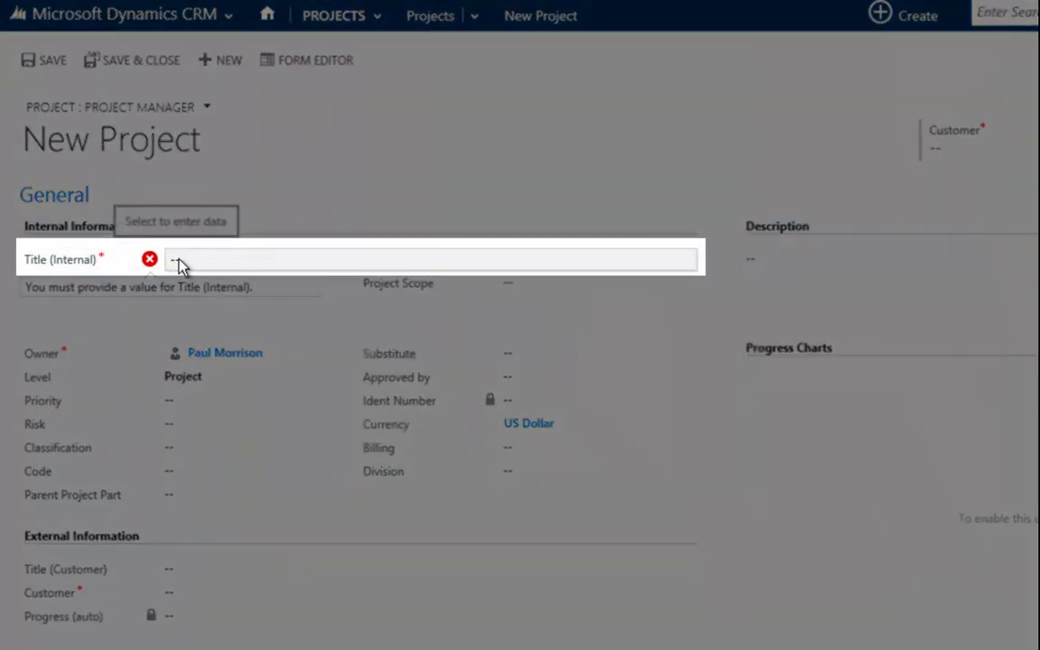
pyautogui.click(177, 261)
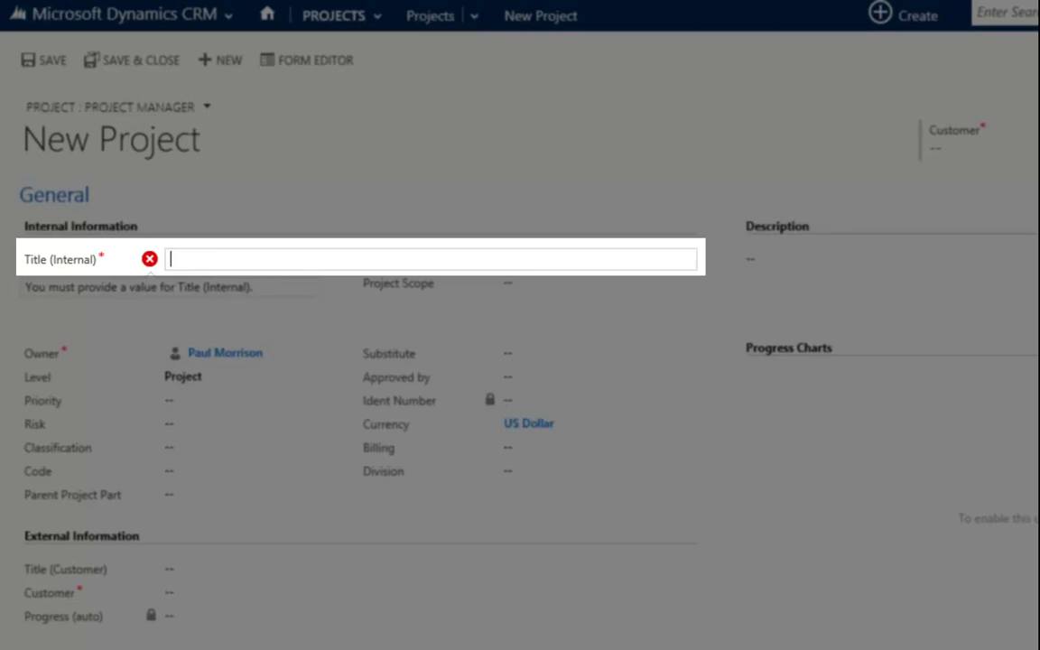
pyautogui.write('BLI Project Management Implementation')
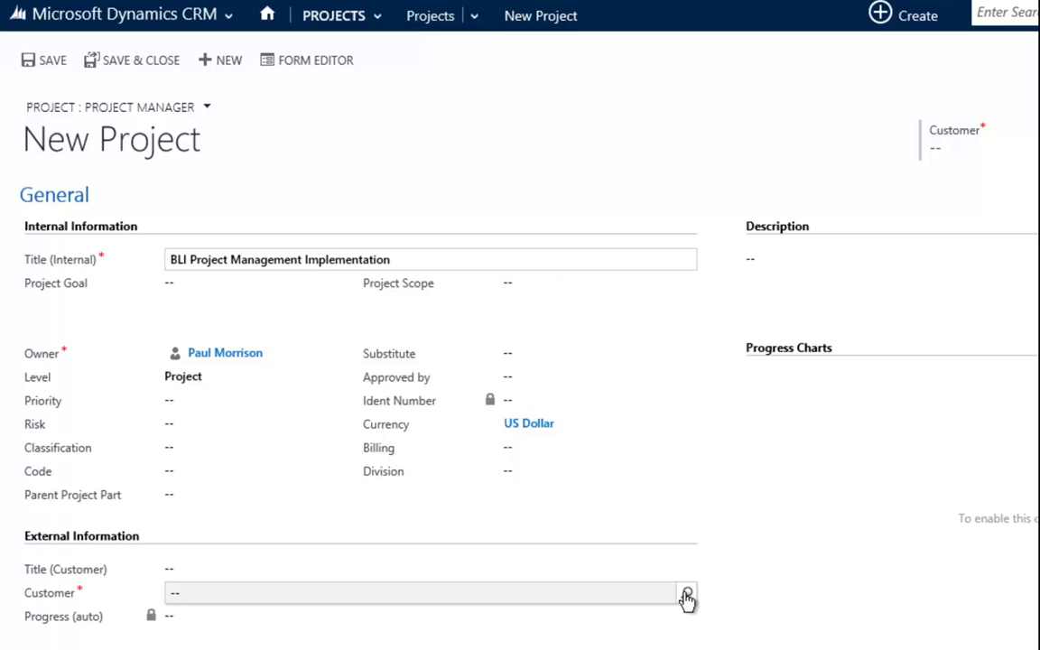
# - Assign Baker Limited as the project's customer and save the record
pyautogui.click(687, 595)
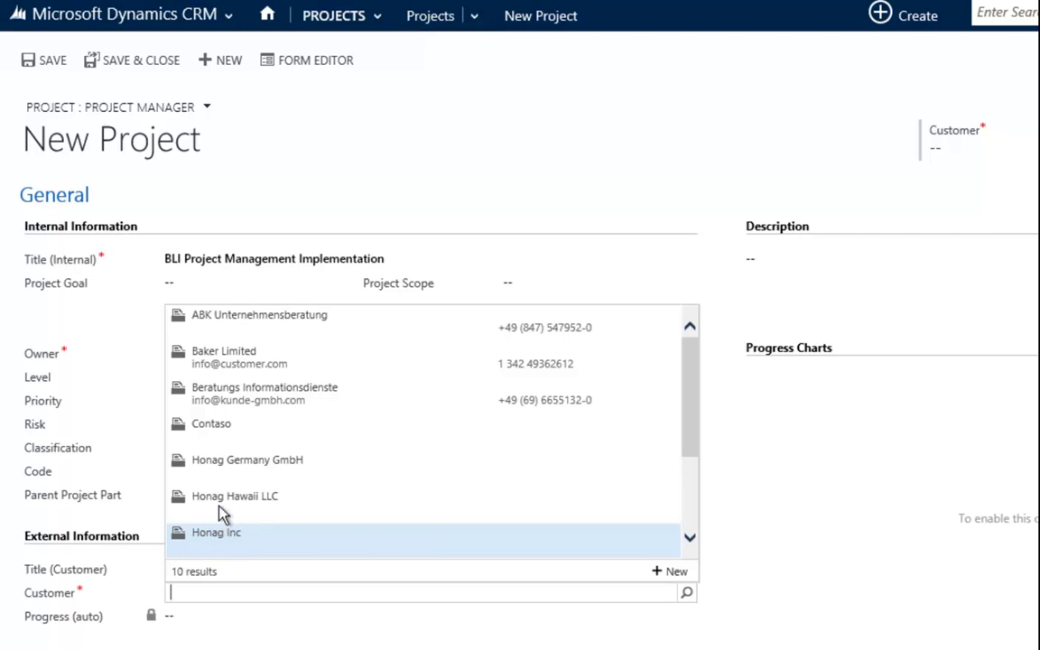
pyautogui.click(257, 370)
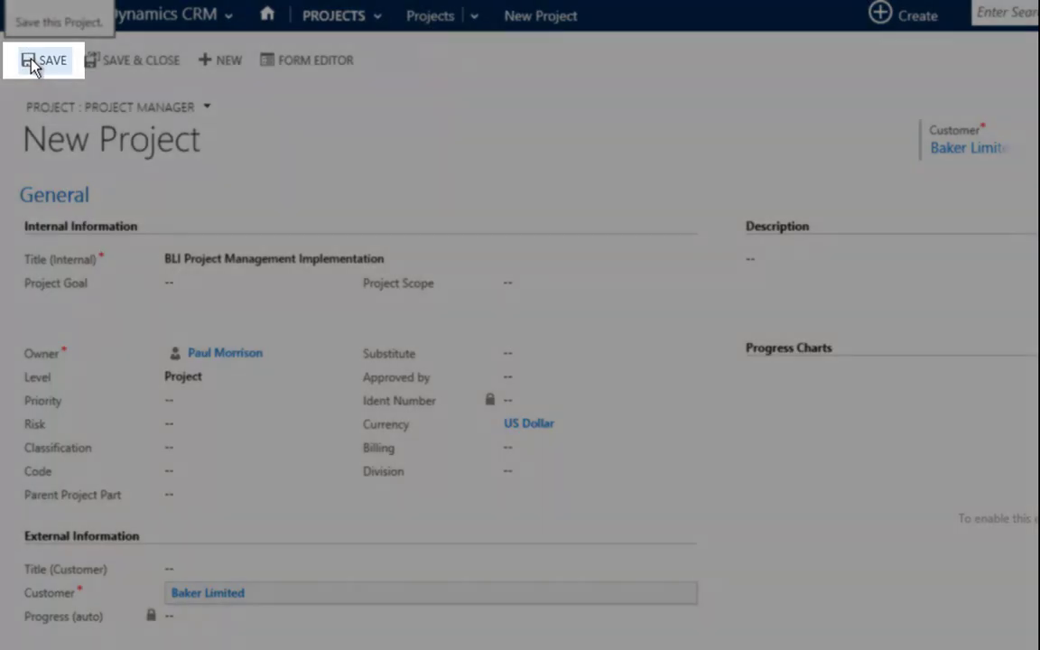
pyautogui.click(33, 64)
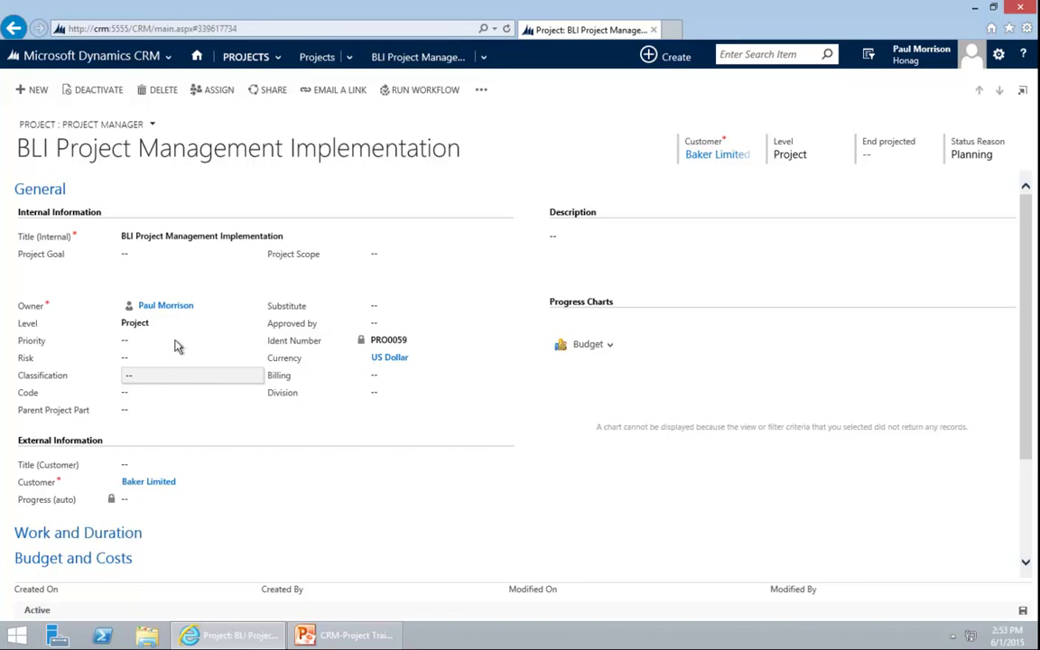
# - Set the project's projected start date to 6/1/2015 under Work and Duration
pyautogui.click(130, 534)
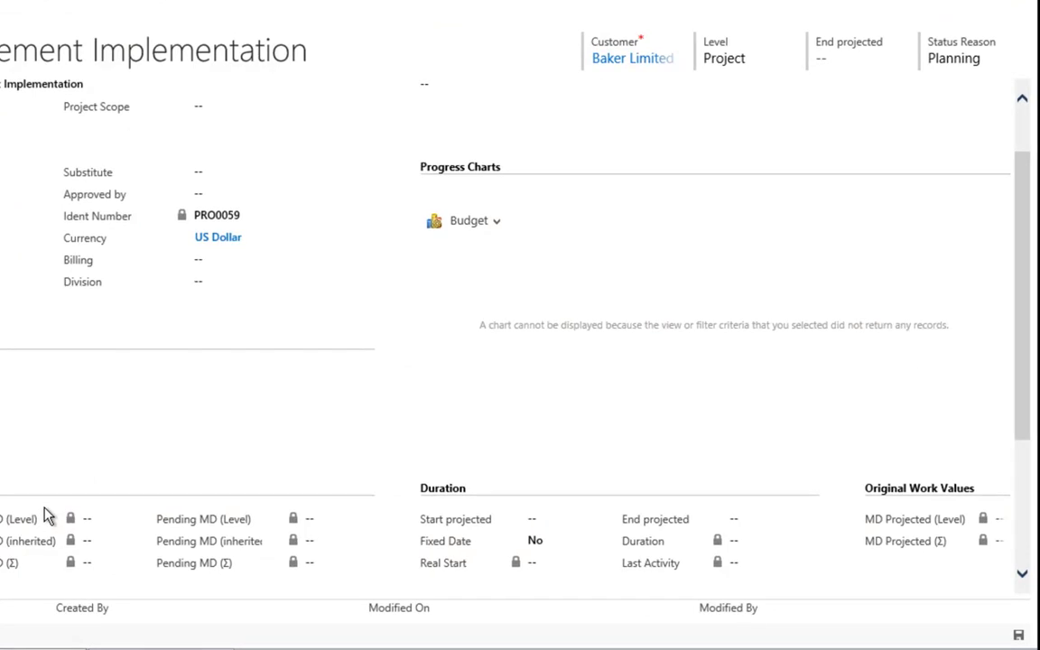
pyautogui.click(589, 525)
pyautogui.click(599, 519)
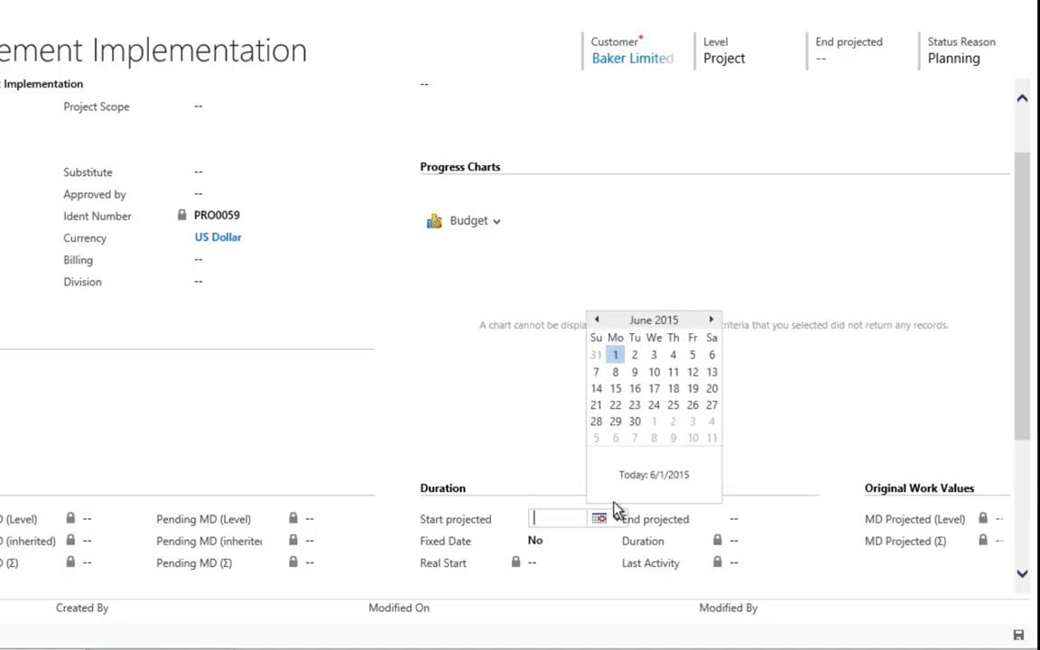
pyautogui.click(615, 355)
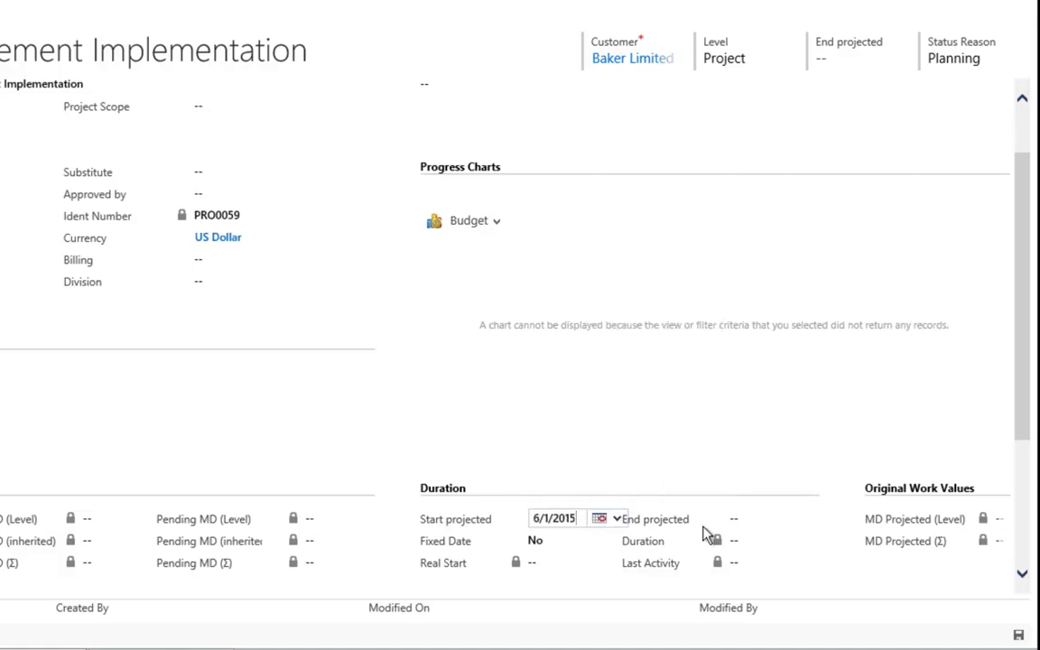
# - Set the project's projected end date to 7/31/2015 and save the record
pyautogui.click(802, 526)
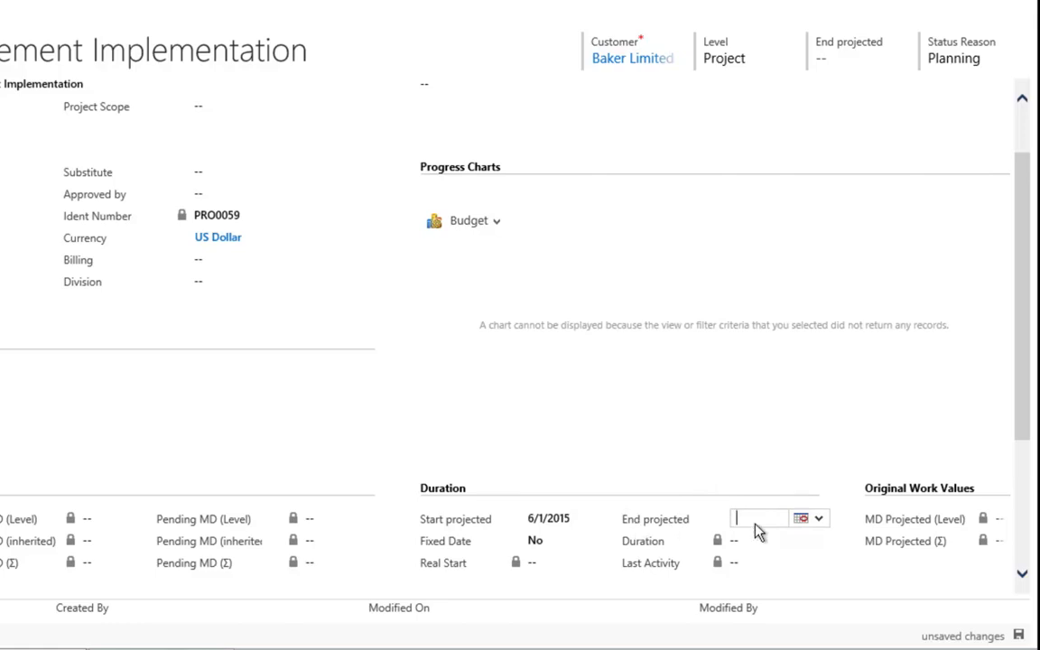
pyautogui.click(801, 519)
pyautogui.click(912, 320)
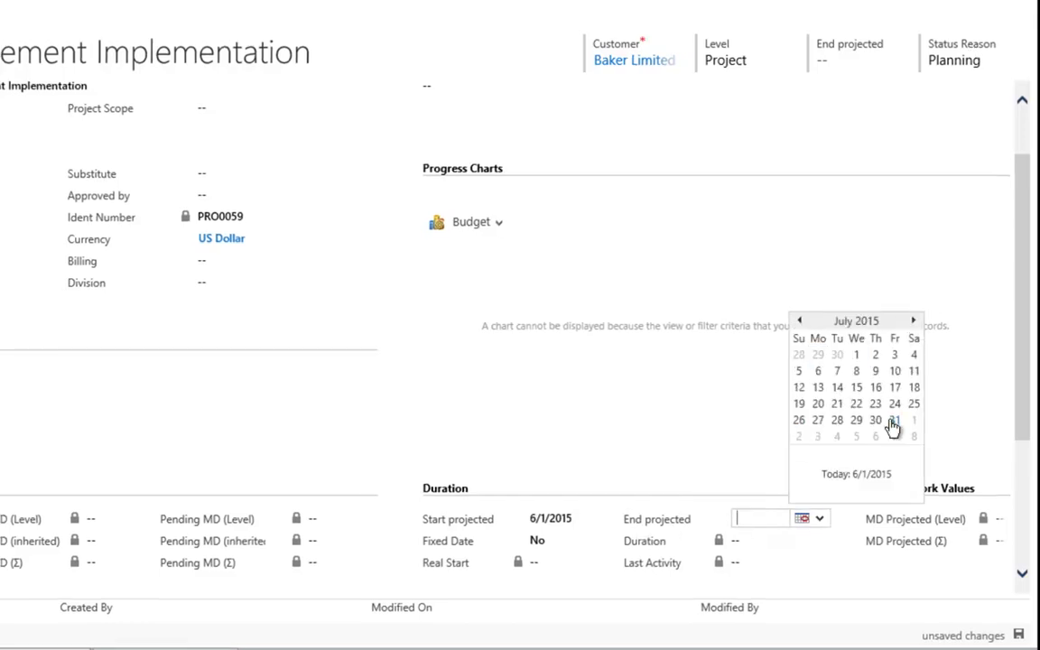
pyautogui.click(894, 422)
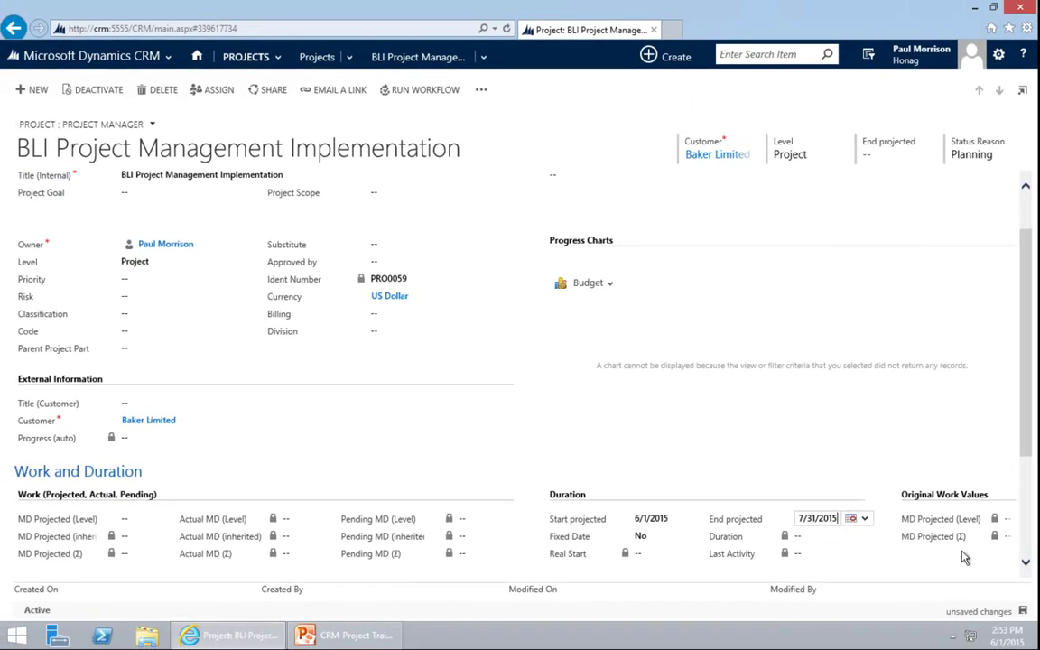
pyautogui.click(1022, 611)
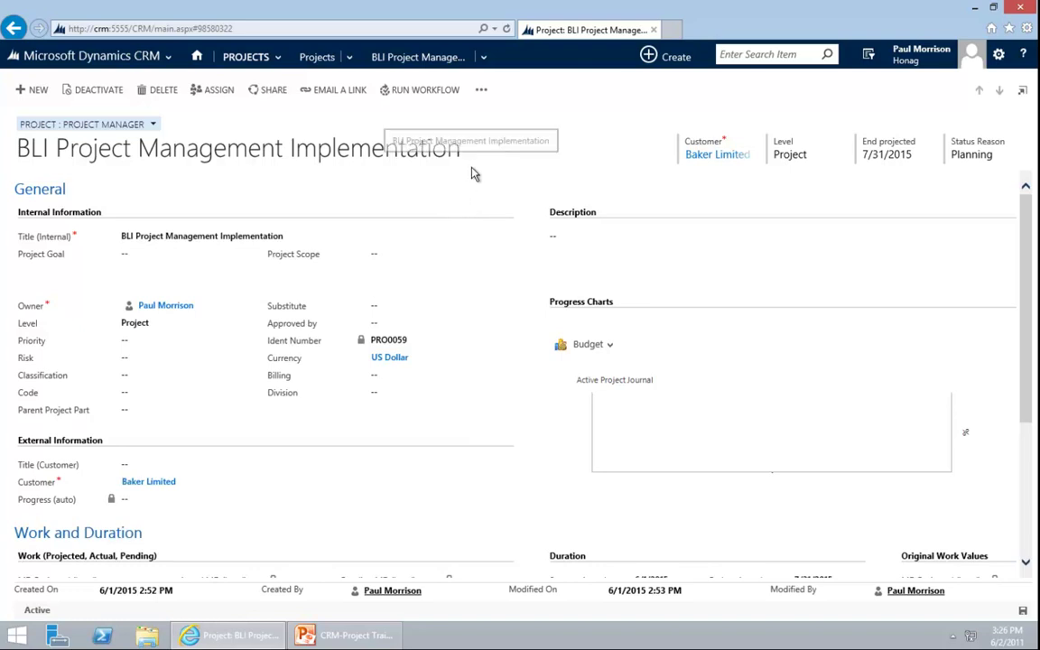
# - Open the work breakdown structure of the BLI Project Management Implementation project
pyautogui.click(485, 59)
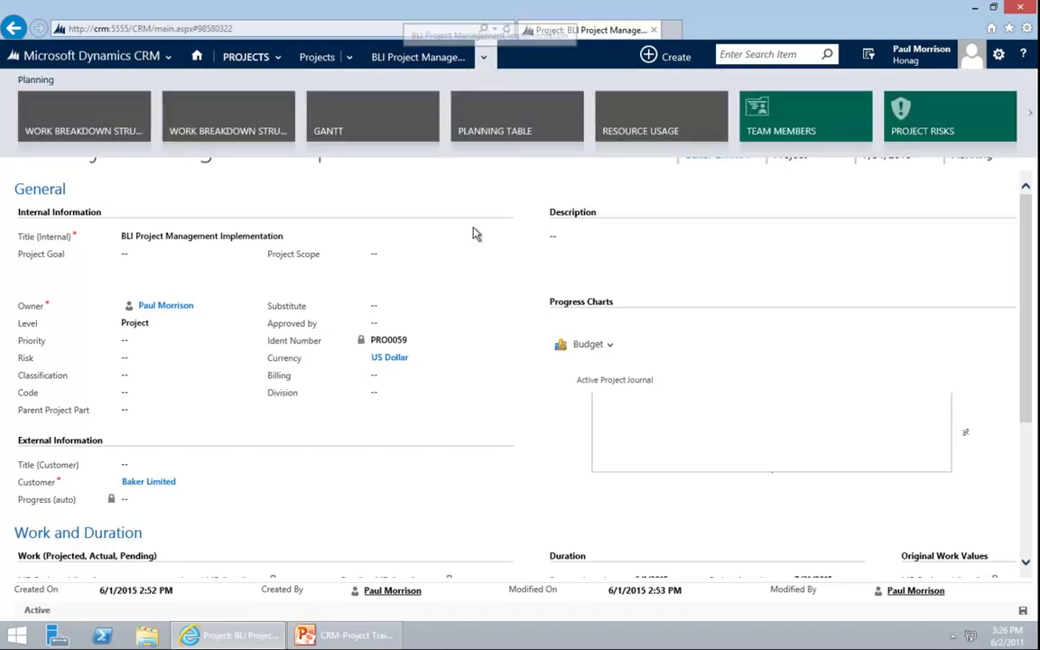
pyautogui.click(481, 90)
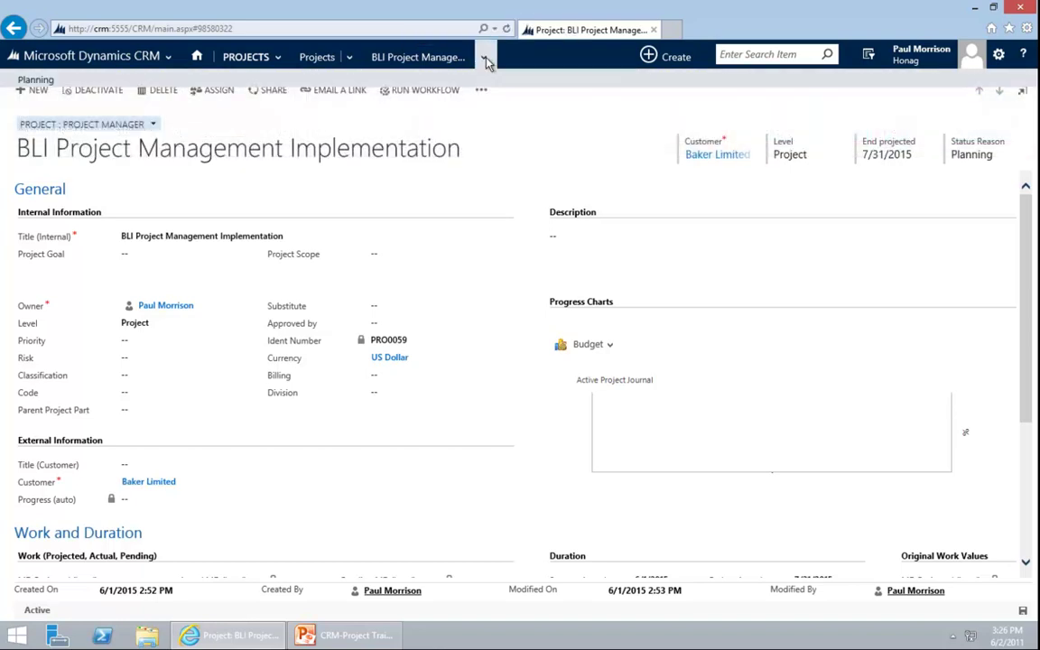
pyautogui.click(485, 60)
pyautogui.click(485, 60)
pyautogui.click(486, 61)
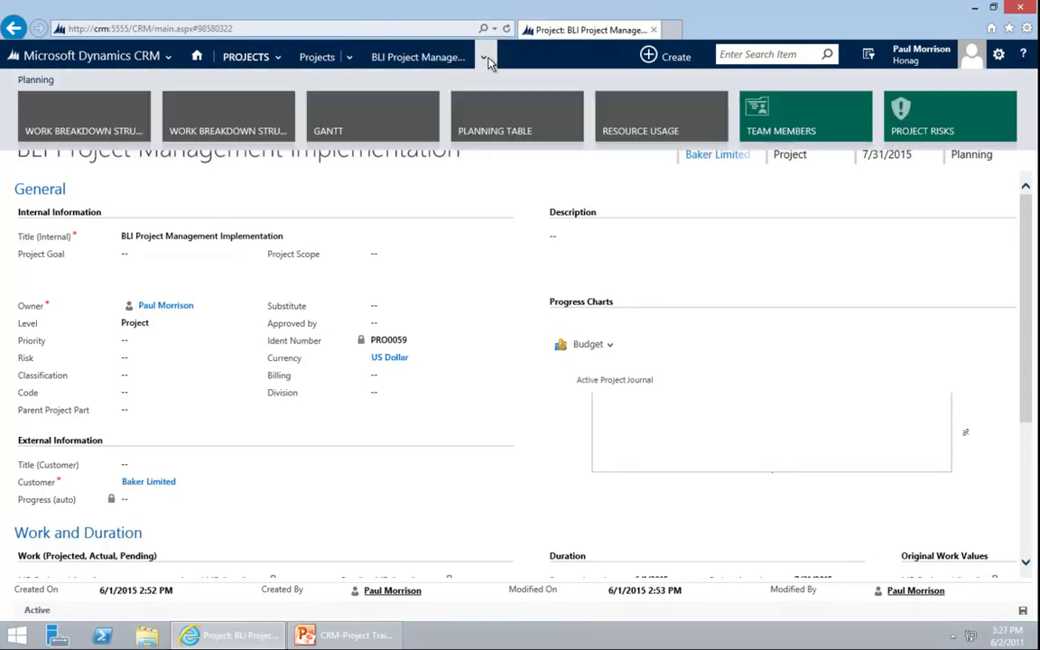
pyautogui.click(102, 127)
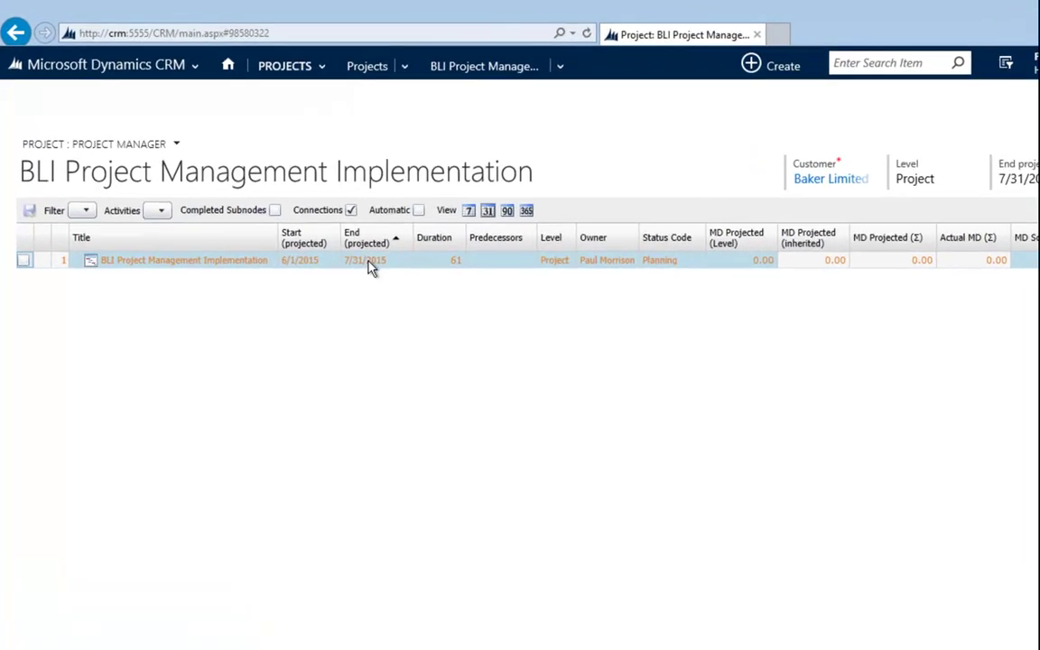
# - Add a Phase sub node beneath the BLI Project Management Implementation project
pyautogui.rightClick(200, 270)
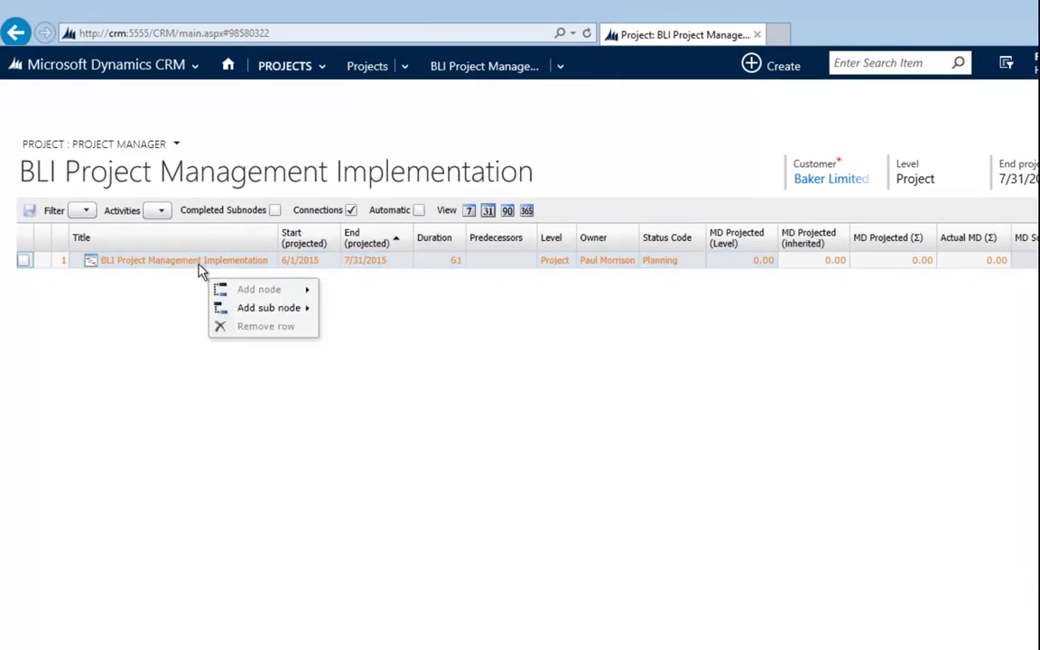
pyautogui.moveTo(264, 315)
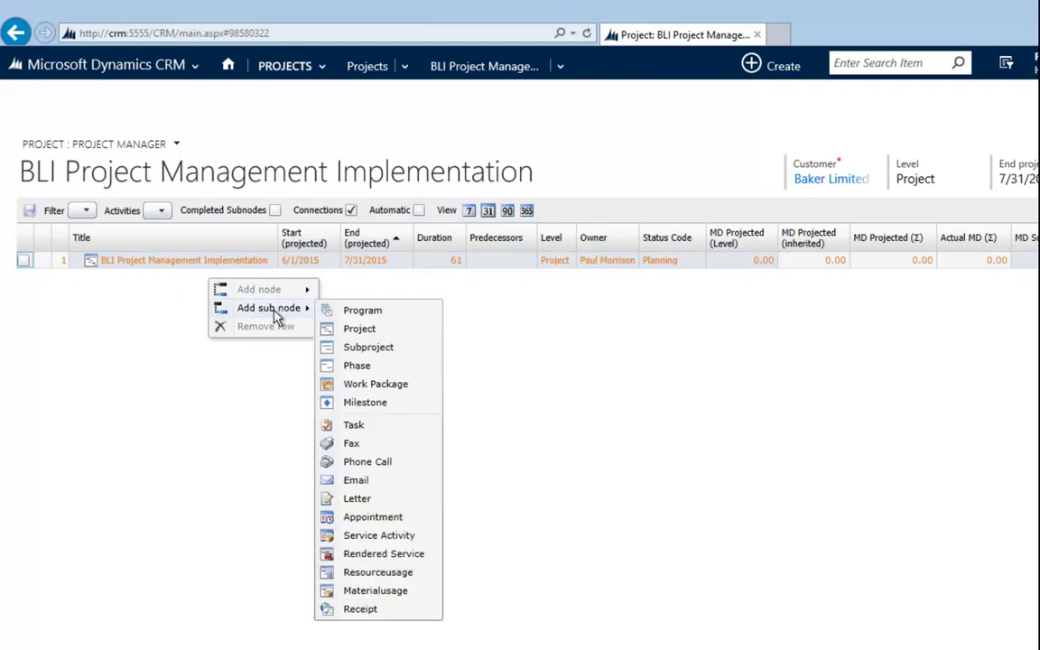
pyautogui.click(357, 365)
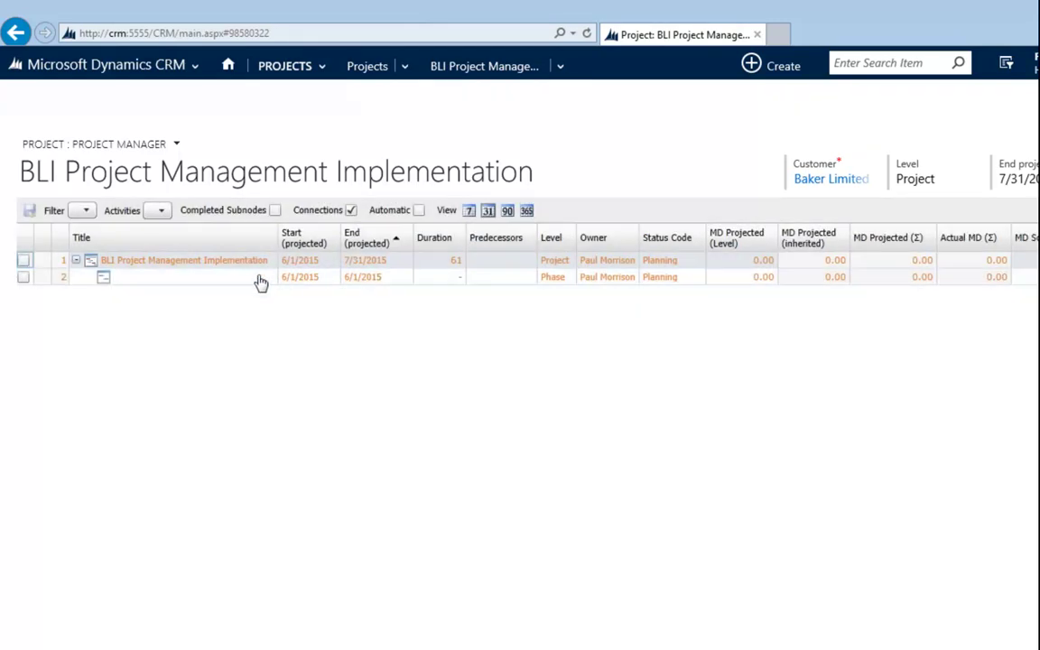
# - Title the new phase BLI Conception
pyautogui.click(220, 280)
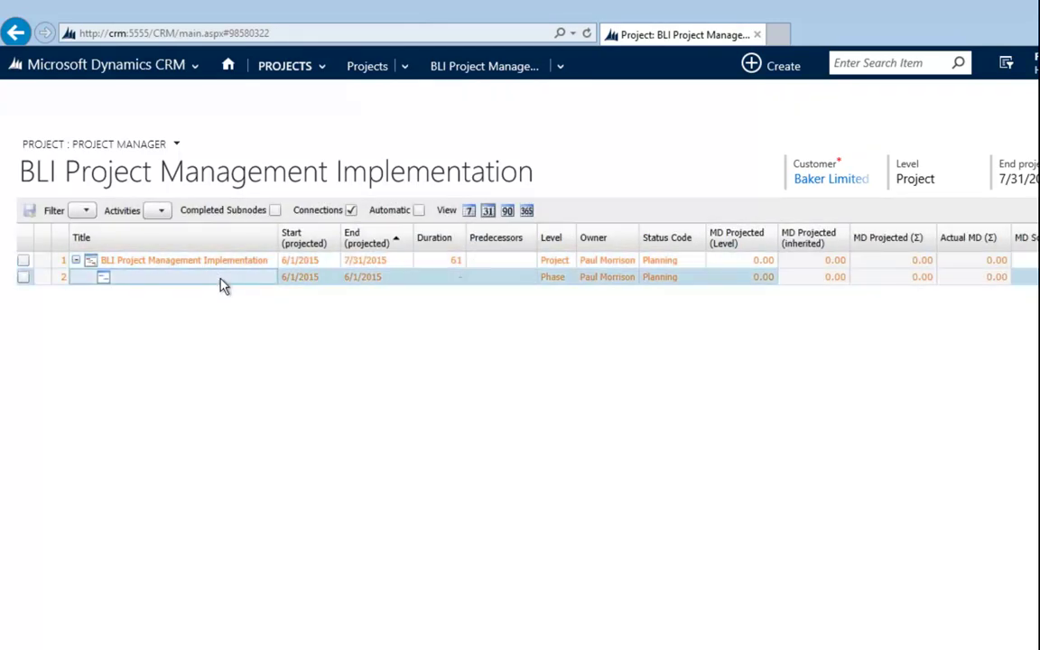
pyautogui.write('BLI')
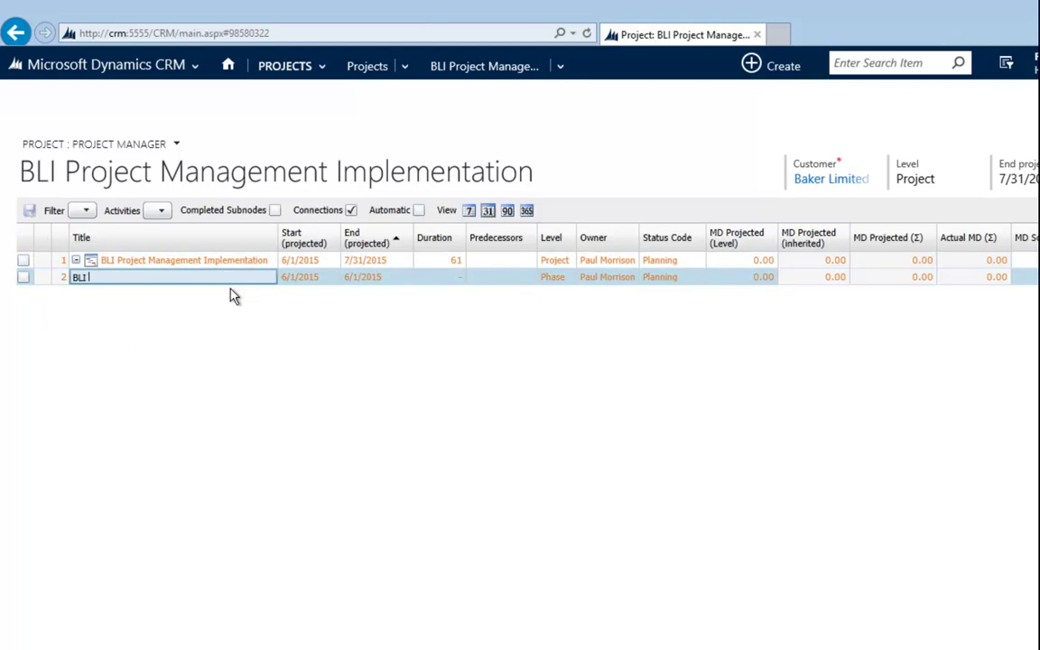
pyautogui.write(' Conception')
pyautogui.press('Return')
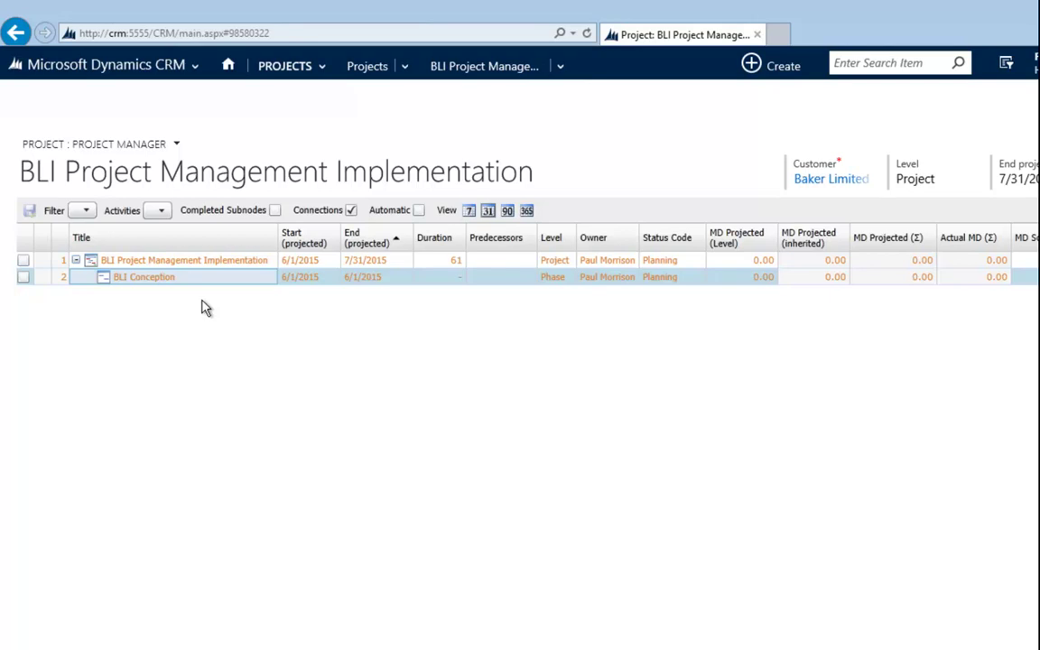
# - Add a Subproject sub node beneath the BLI Conception phase and title it BLI Workshop Processess
pyautogui.rightClick(177, 282)
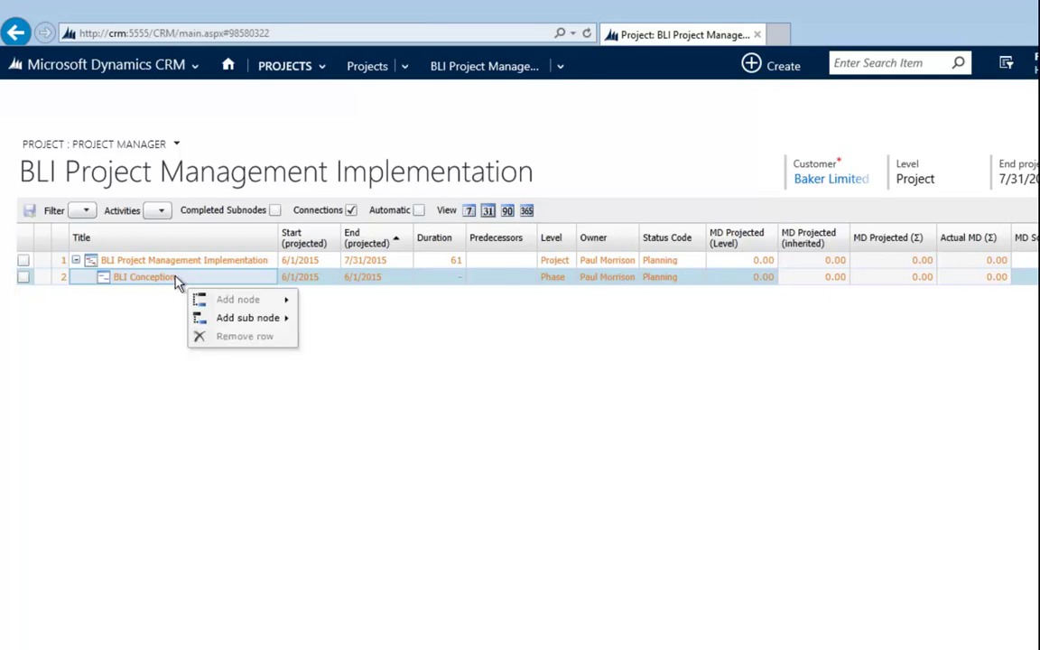
pyautogui.moveTo(228, 324)
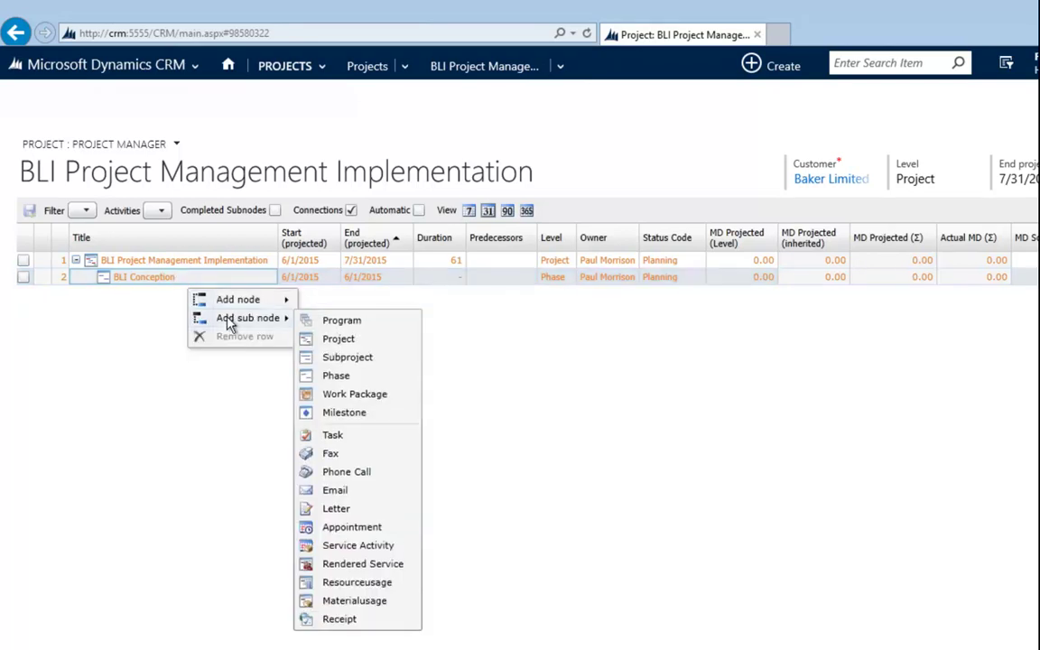
pyautogui.click(352, 361)
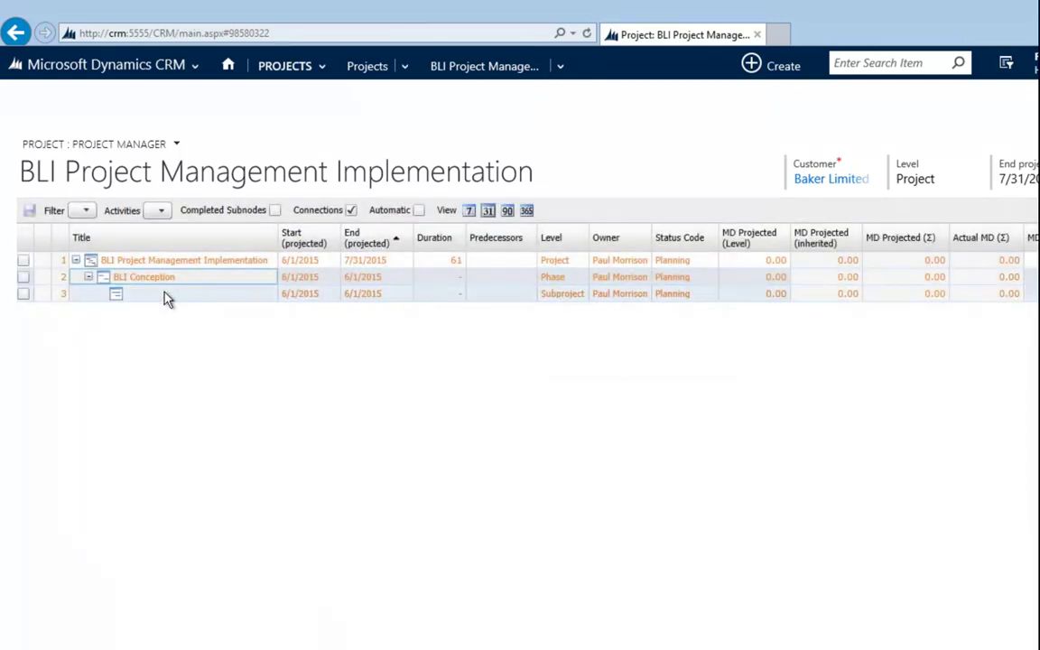
pyautogui.click(162, 296)
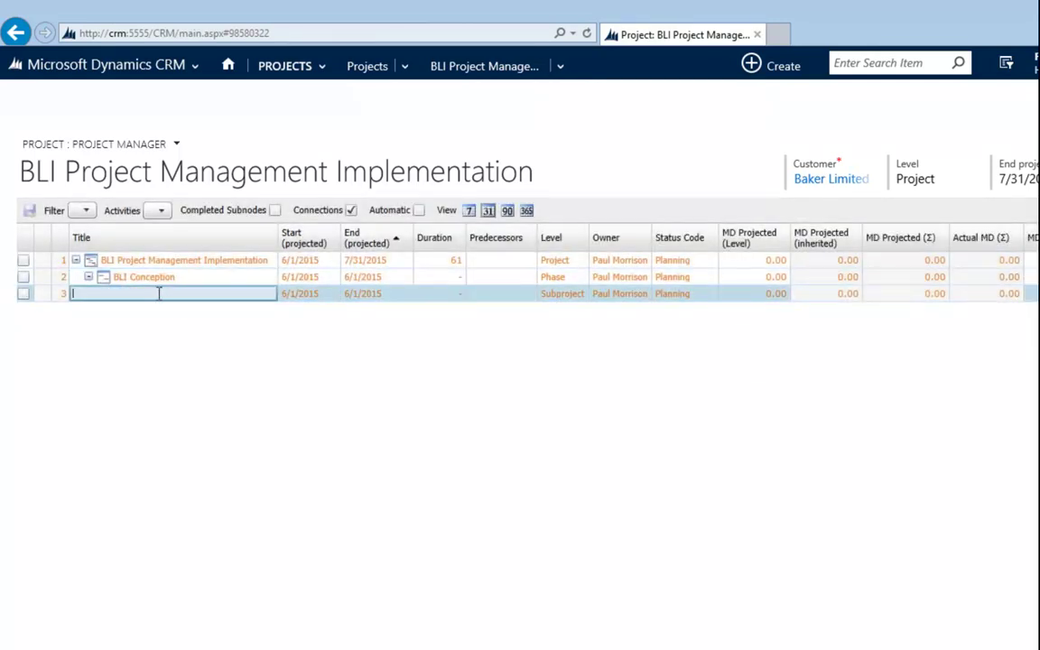
pyautogui.write('BLI Workshop Processess')
pyautogui.press('Return')
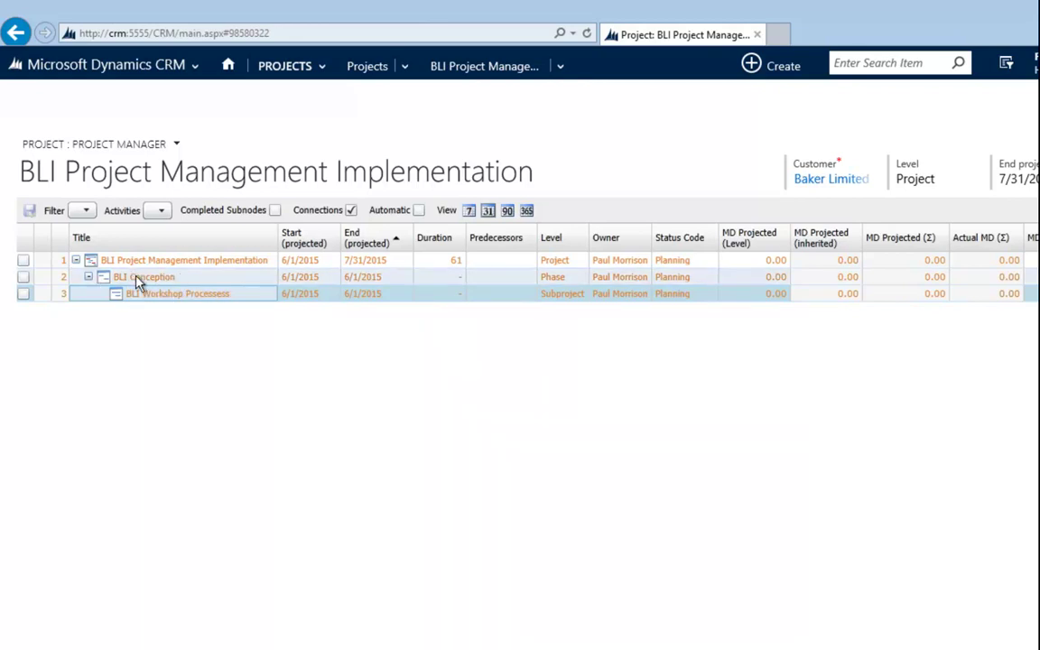
# - Add two more Subproject nodes beneath the BLI Conception phase, on the same level as BLI Workshop Processess
pyautogui.rightClick(183, 281)
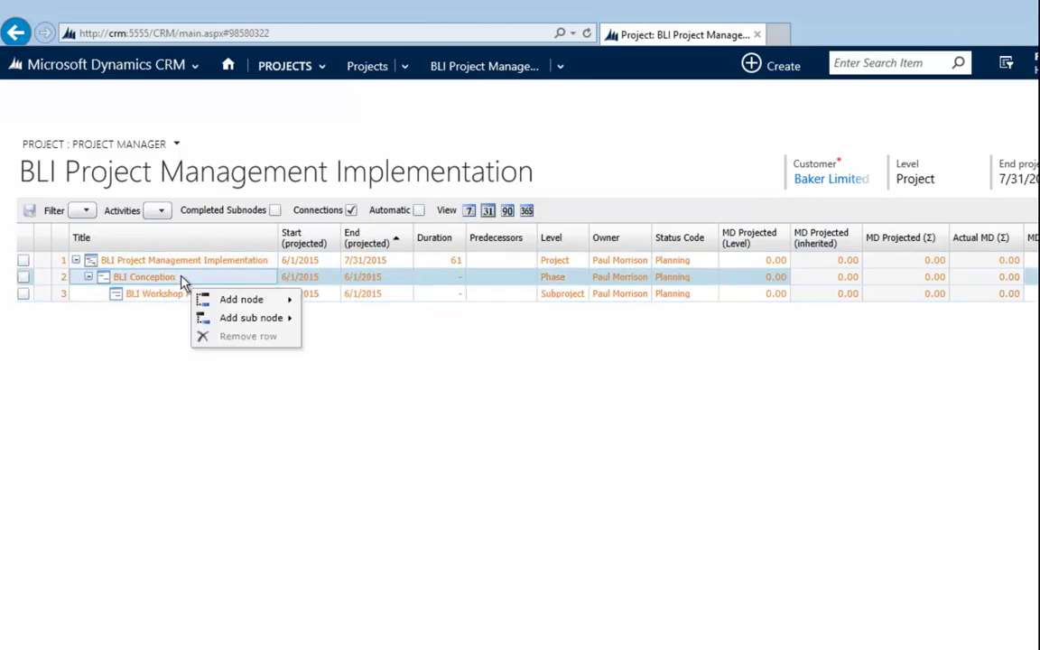
pyautogui.moveTo(271, 319)
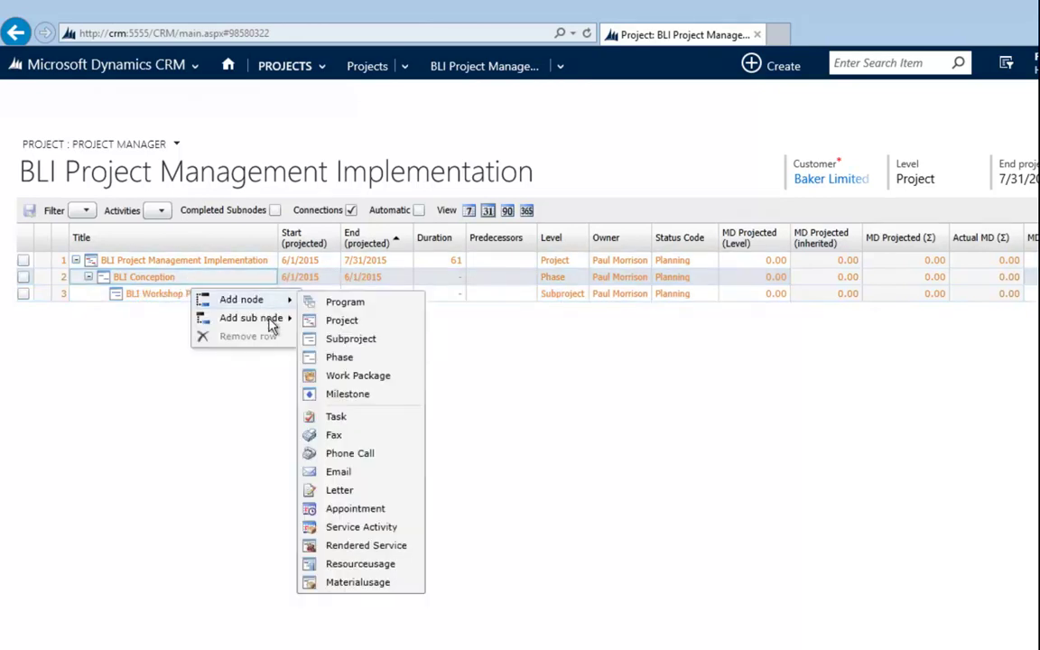
pyautogui.click(357, 363)
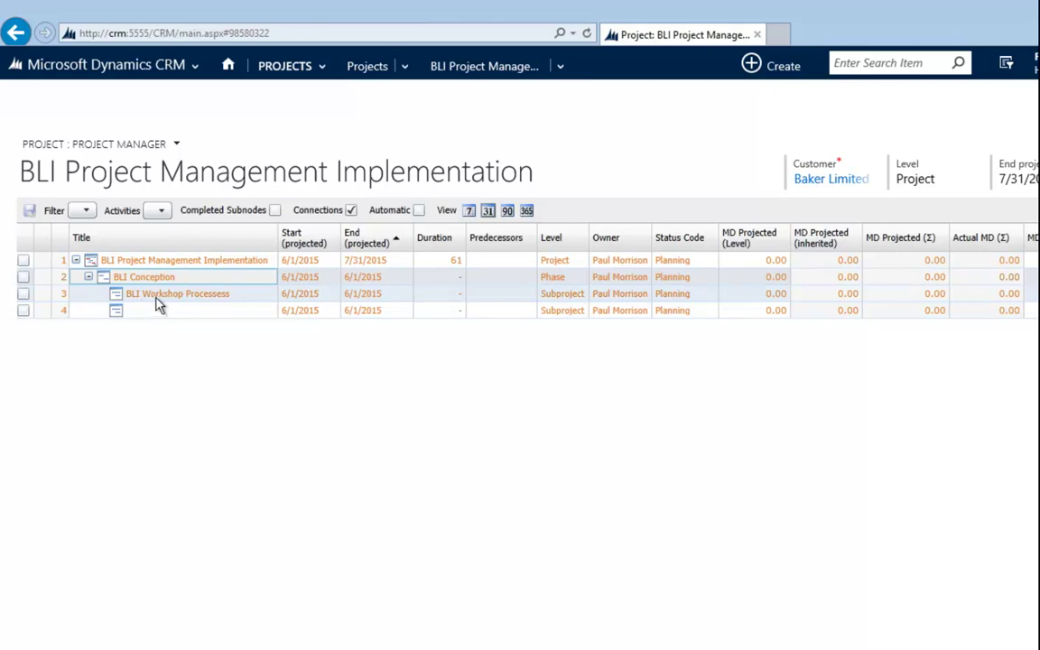
pyautogui.rightClick(156, 304)
pyautogui.moveTo(239, 325)
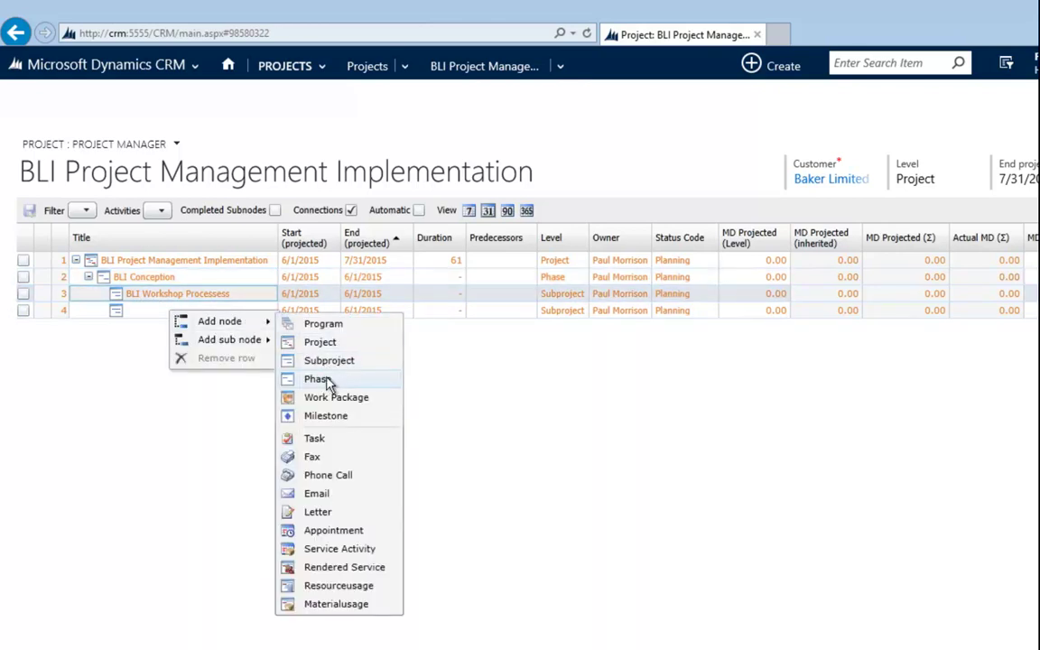
pyautogui.click(328, 361)
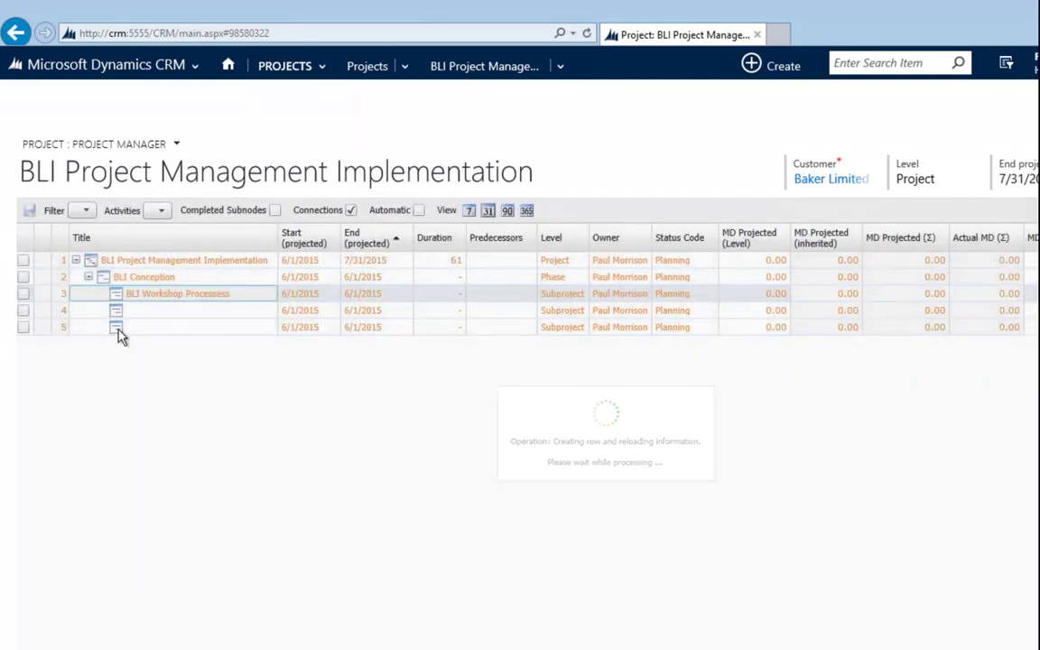
# - Title the two untitled subprojects BLI Sub Documentation and Customizing and BLI Adjust Organization, in that order
pyautogui.click(151, 310)
pyautogui.click(151, 311)
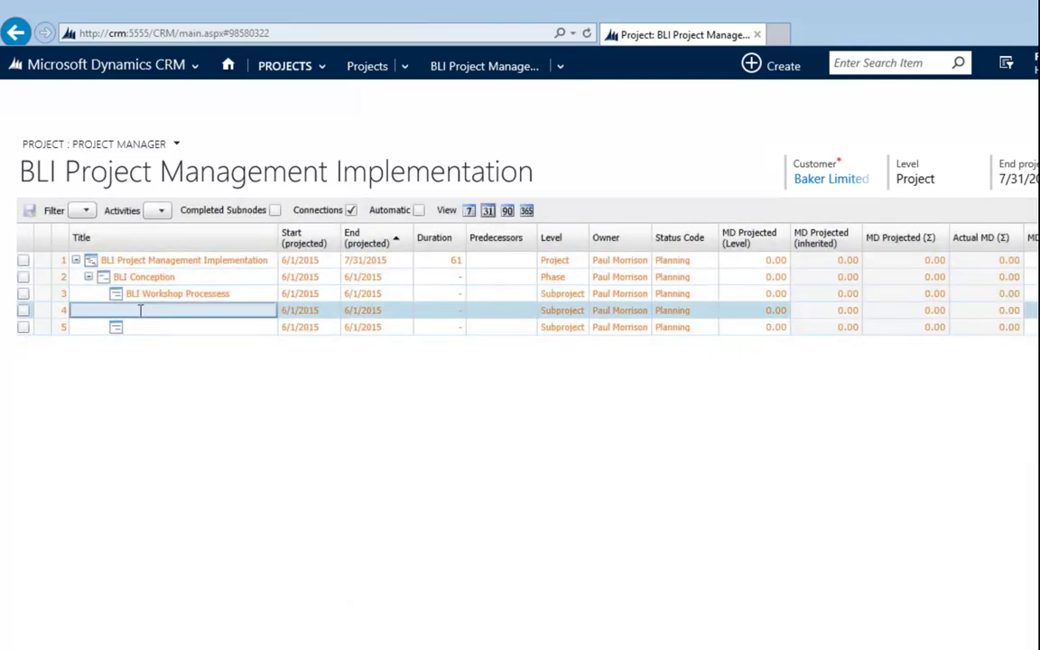
pyautogui.write('BLI Sub Documentation and')
pyautogui.press('Return')
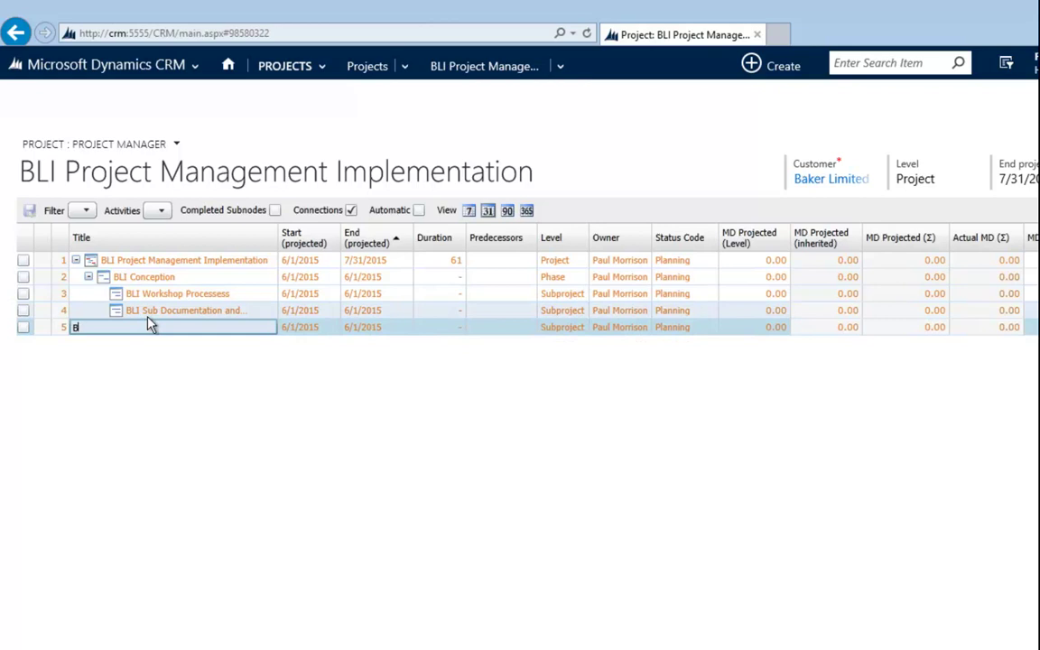
pyautogui.write('BLI Adjust Organization')
pyautogui.press('Return')
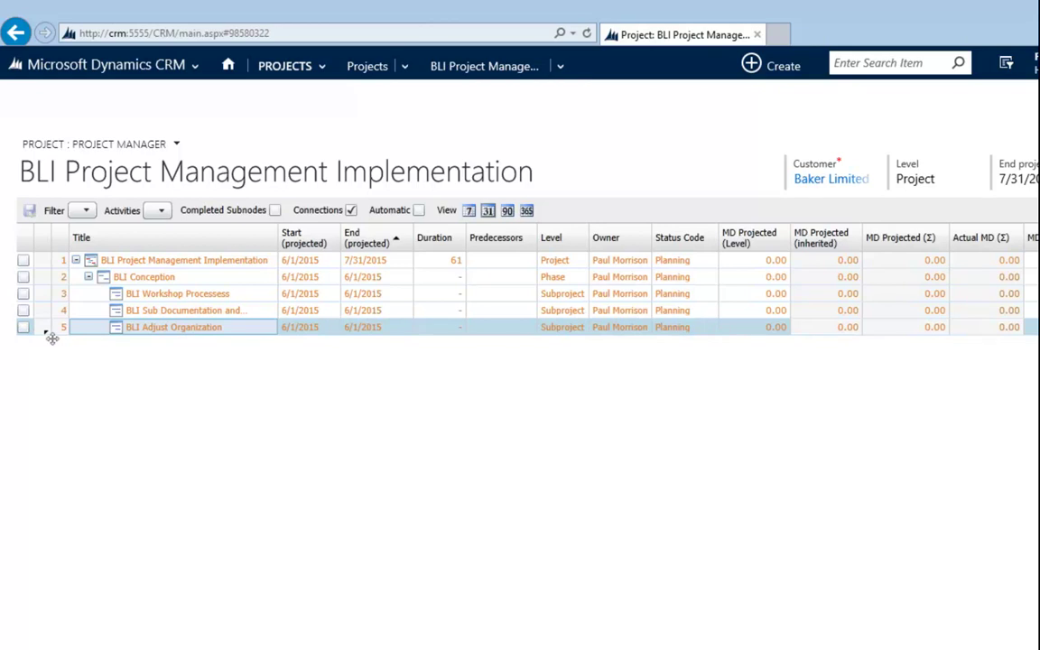
# - Nest BLI Adjust Organization beneath BLI Workshop Processess, and move it back directly beneath the BLI Conception phase
pyautogui.moveTo(53, 335); pyautogui.dragTo(159, 301)
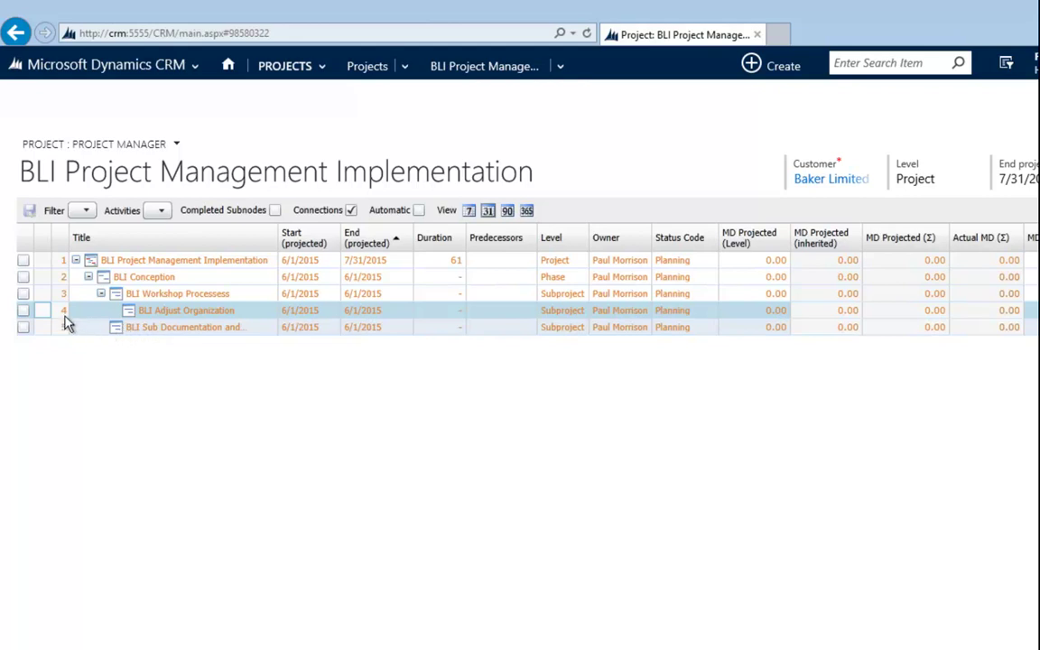
pyautogui.moveTo(90, 307); pyautogui.dragTo(195, 311)
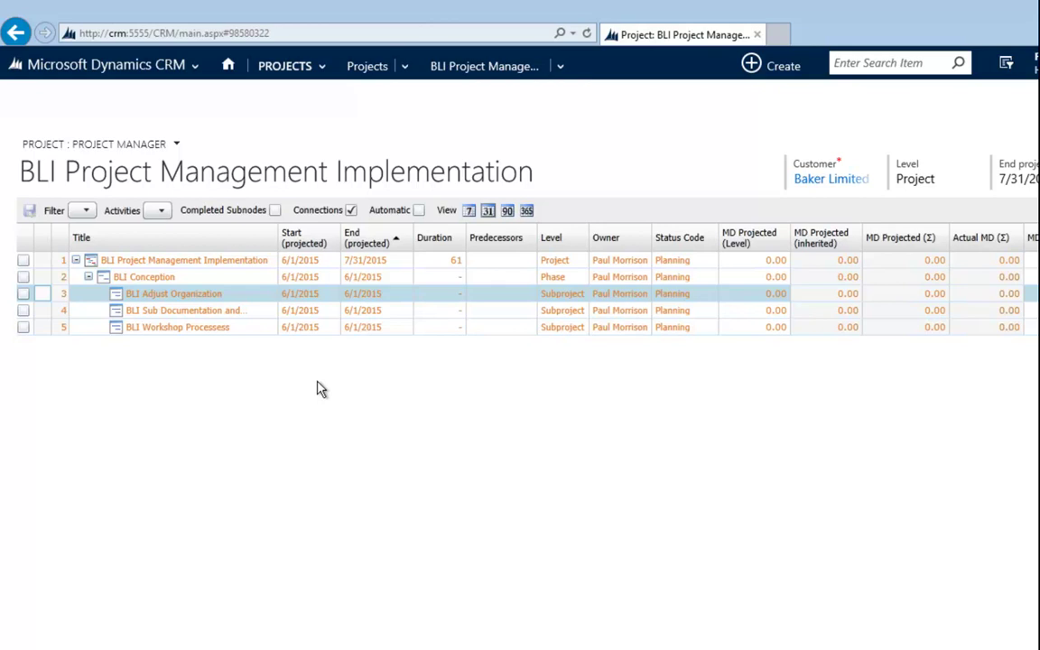
# - Set the BLI Conception phase's projected start to 6/1/2015 and its projected end to 6/15/2015
pyautogui.click(334, 283)
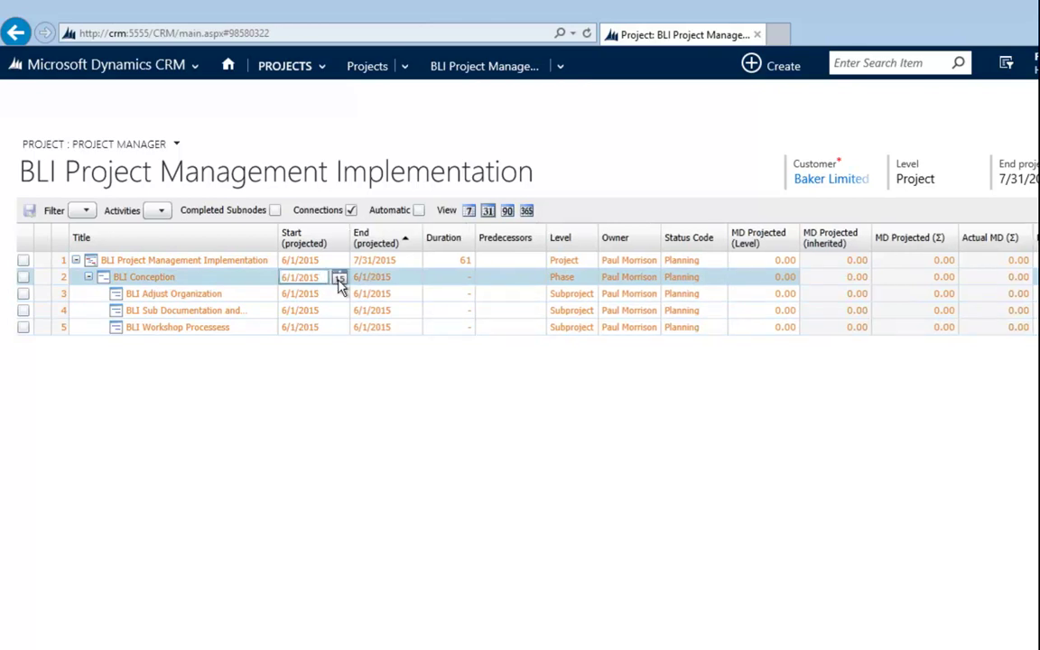
pyautogui.click(340, 280)
pyautogui.click(312, 334)
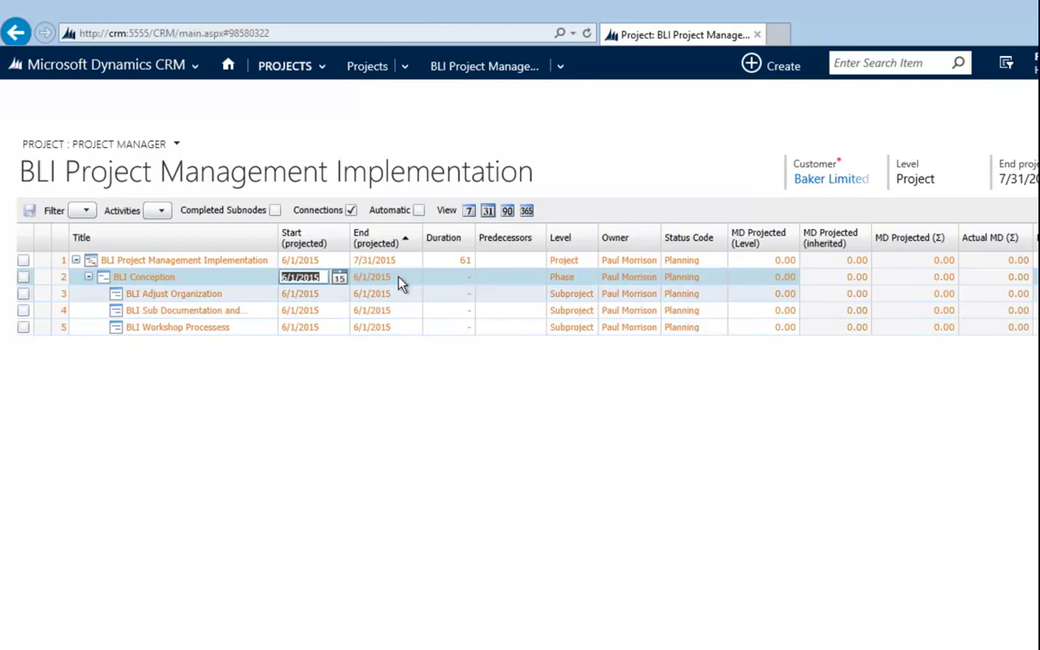
pyautogui.click(397, 280)
pyautogui.click(411, 278)
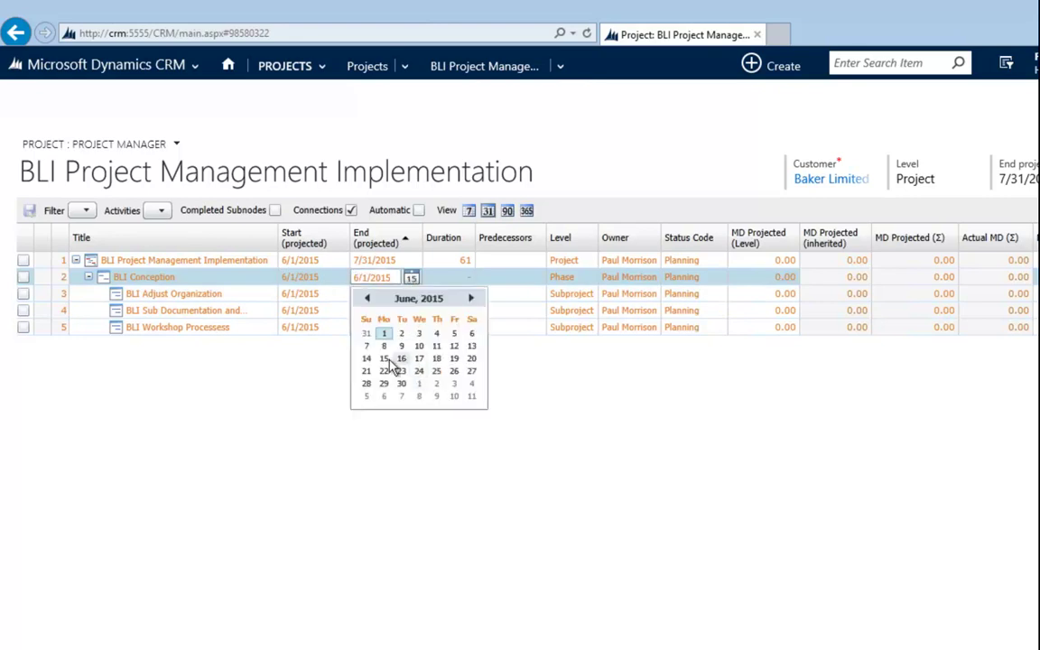
pyautogui.click(383, 358)
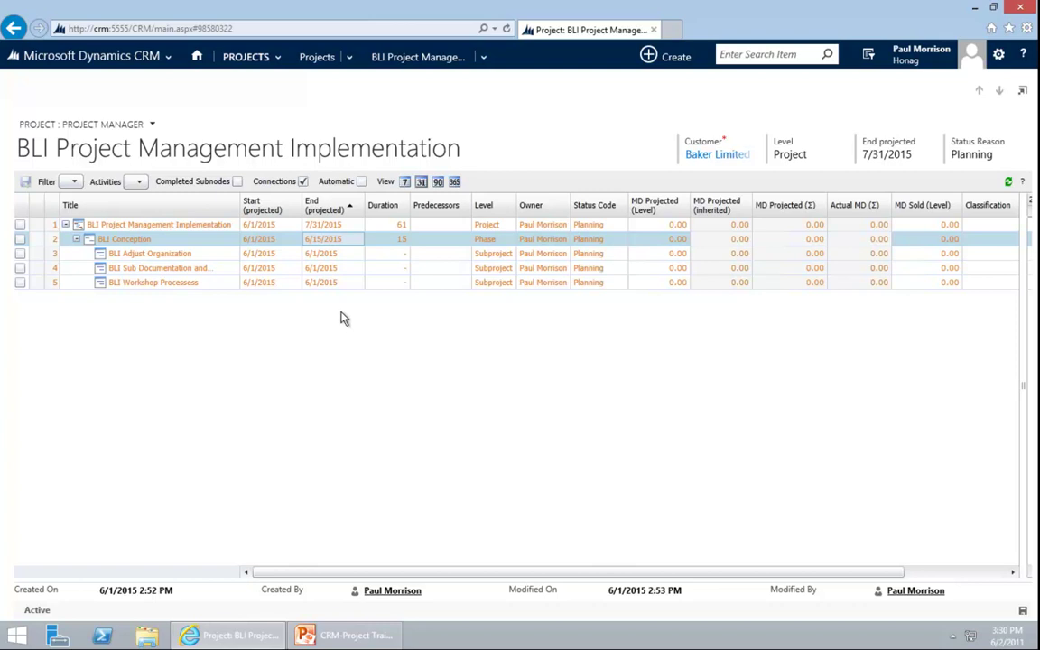
# - Reveal the Gantt chart beside the table and extend the BLI Conception bar to end on 6/25/2015
pyautogui.moveTo(1023, 314); pyautogui.dragTo(419, 320)
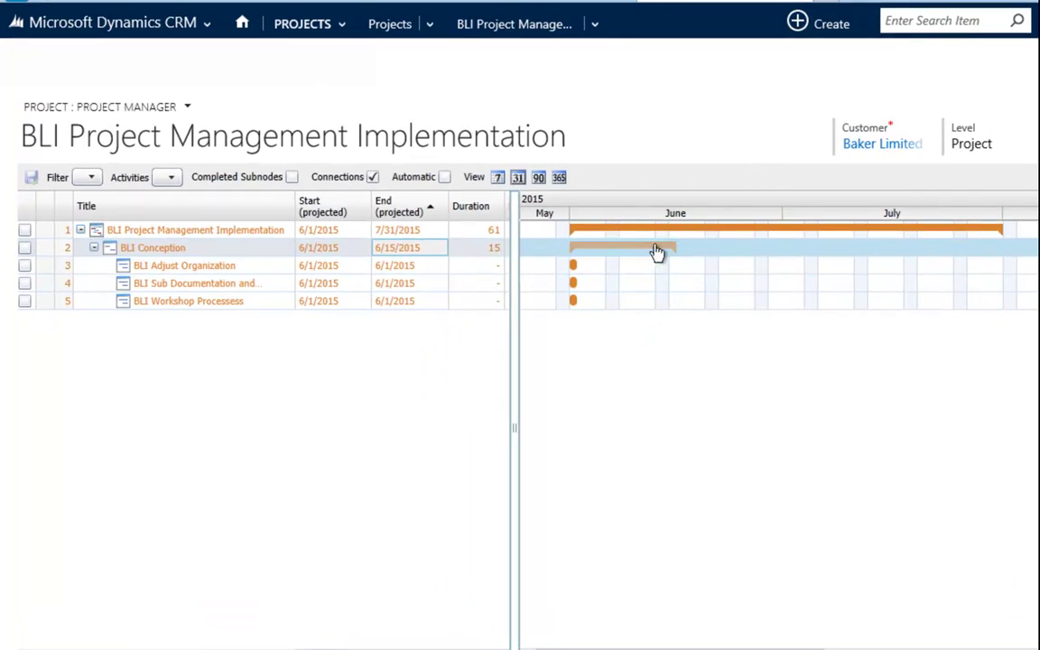
pyautogui.moveTo(675, 247); pyautogui.dragTo(747, 246)
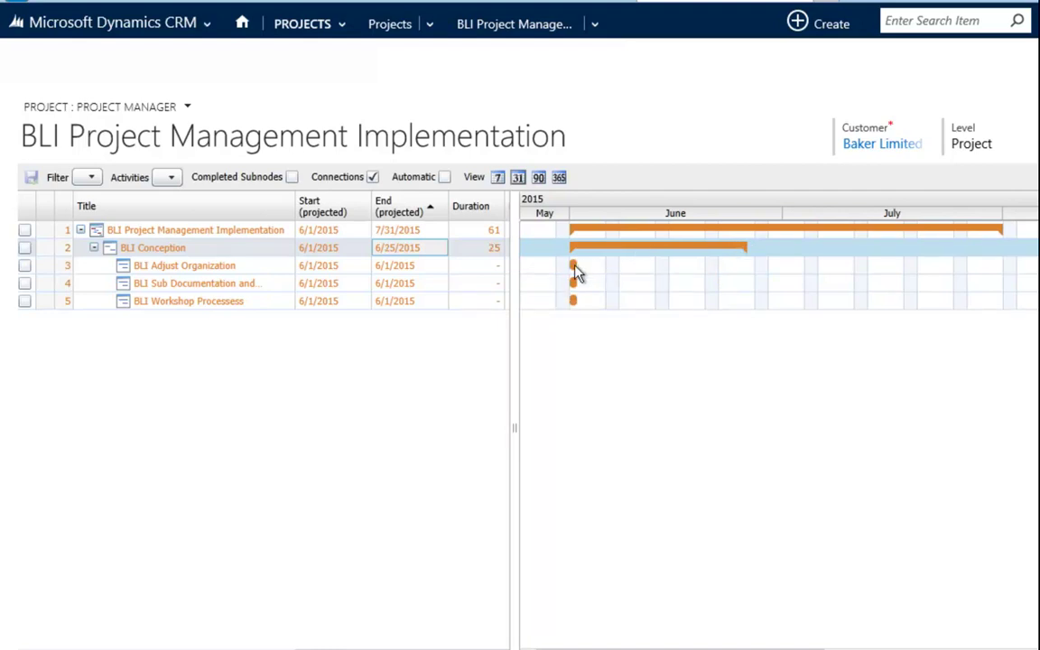
# - Schedule BLI Adjust Organization for 6/1–6/5/2015, BLI Sub Documentation and Customizing for 6/7–6/12/2015, and BLI Workshop Processess for 6/20–6/25/2015 on the Gantt chart
pyautogui.moveTo(575, 271); pyautogui.dragTo(608, 264)
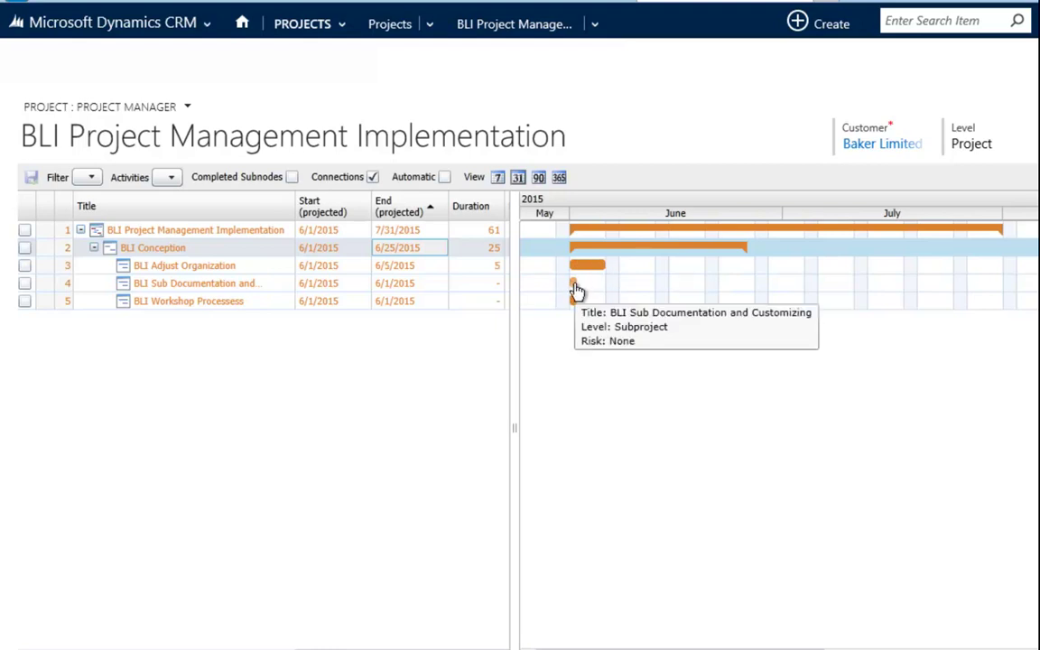
pyautogui.moveTo(574, 284); pyautogui.dragTo(689, 311)
pyautogui.moveTo(625, 312); pyautogui.dragTo(743, 314)
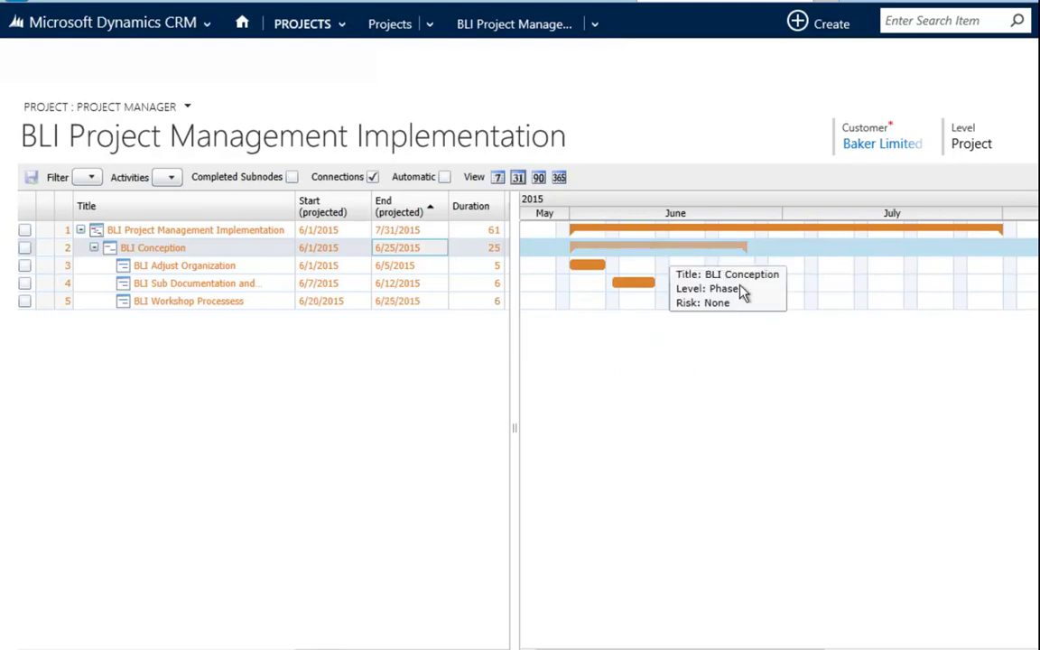
# - Try to move the BLI Workshop Processess bar beyond the end of the BLI Conception phase
pyautogui.moveTo(733, 309)
pyautogui.moveTo(733, 310); pyautogui.dragTo(733, 309)
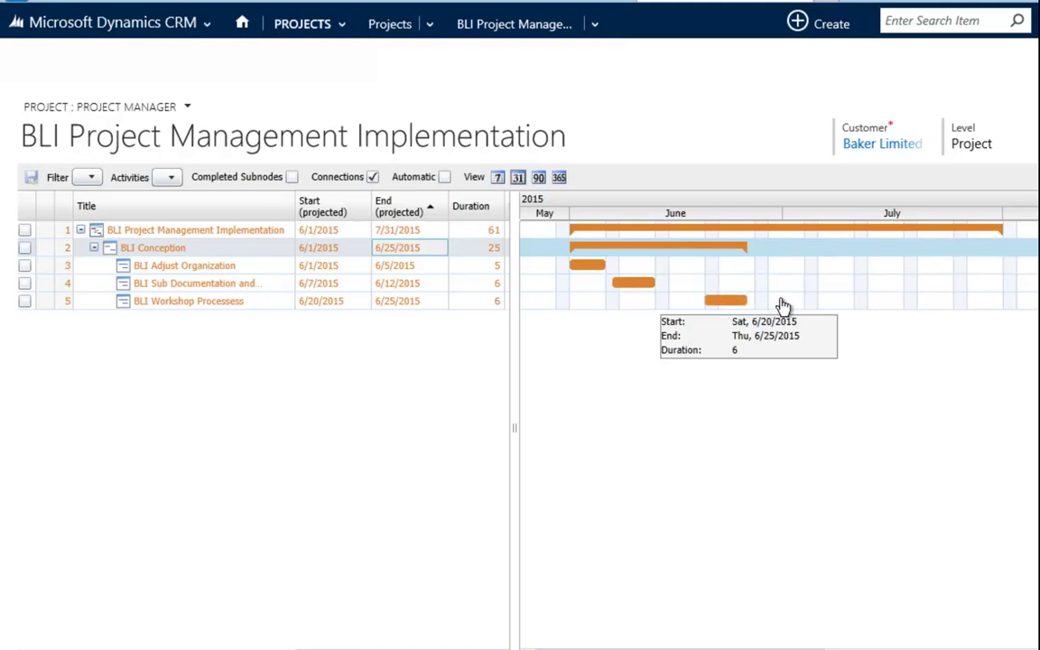
pyautogui.moveTo(727, 297); pyautogui.dragTo(744, 322)
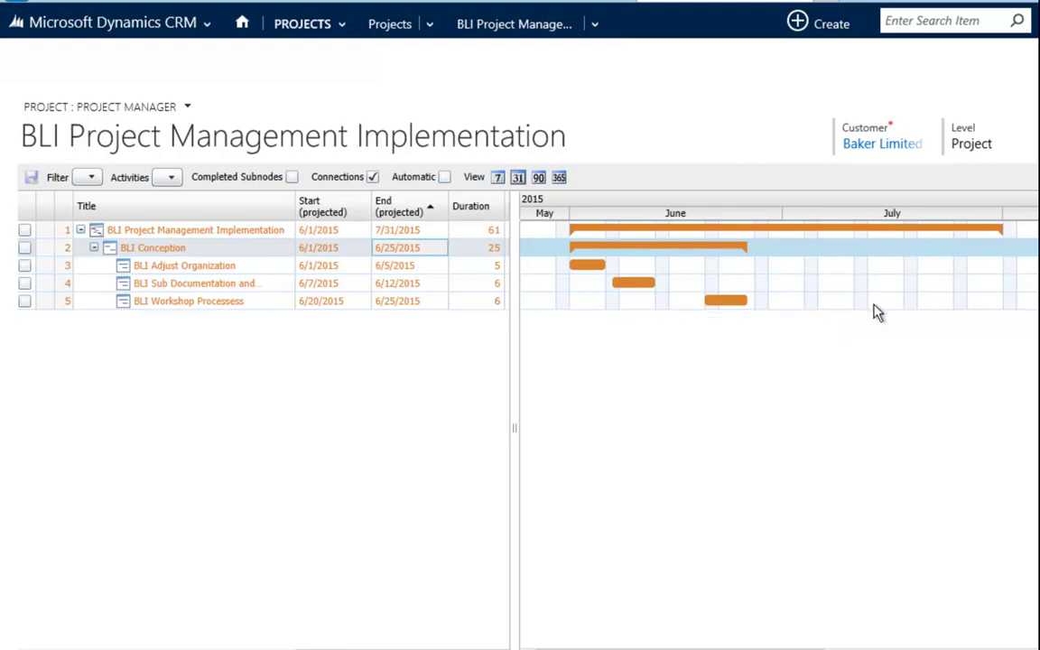
# - Start BLI Workshop Processess on 6/16/2015 and extend both it and the BLI Conception phase to 7/2/2015 on the Gantt chart
pyautogui.moveTo(706, 301); pyautogui.dragTo(677, 300)
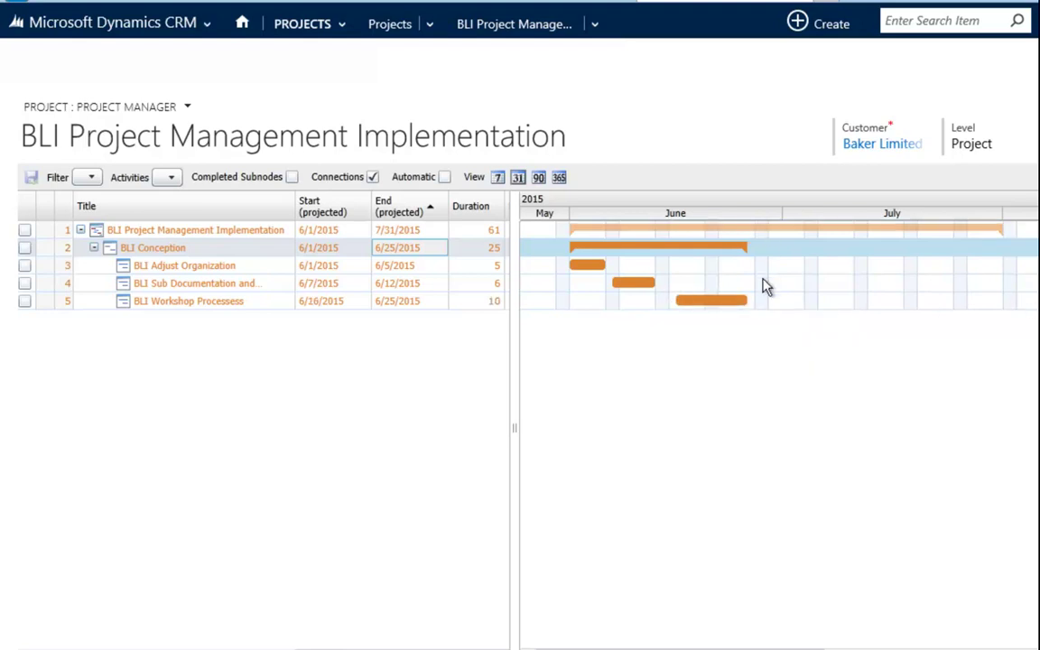
pyautogui.moveTo(748, 246); pyautogui.dragTo(796, 246)
pyautogui.click(742, 299)
pyautogui.moveTo(742, 298); pyautogui.dragTo(797, 301)
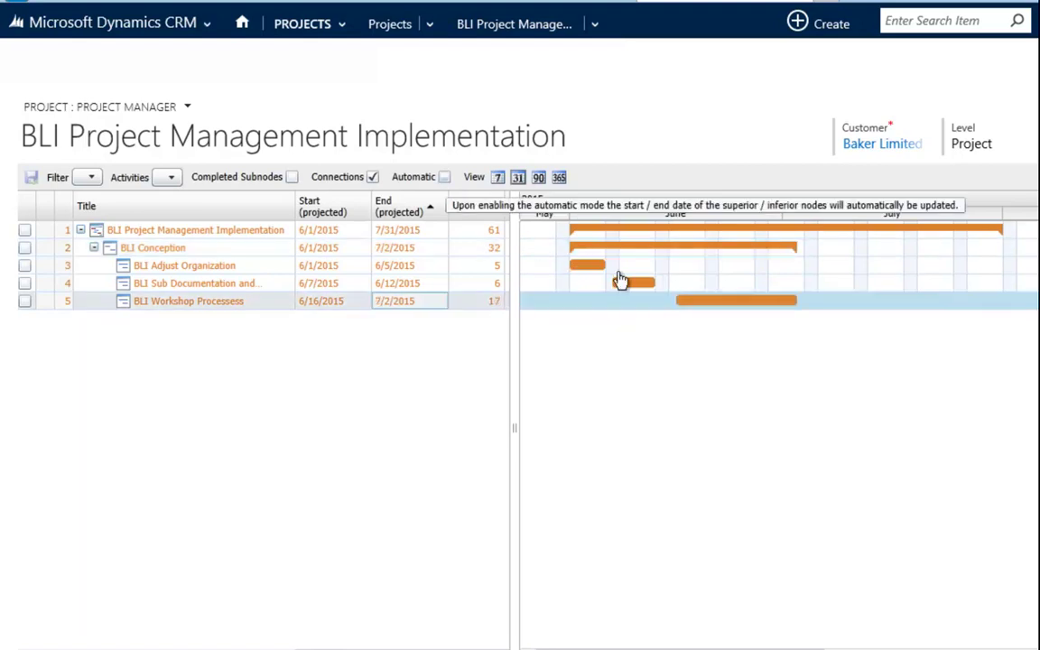
pyautogui.click(795, 247)
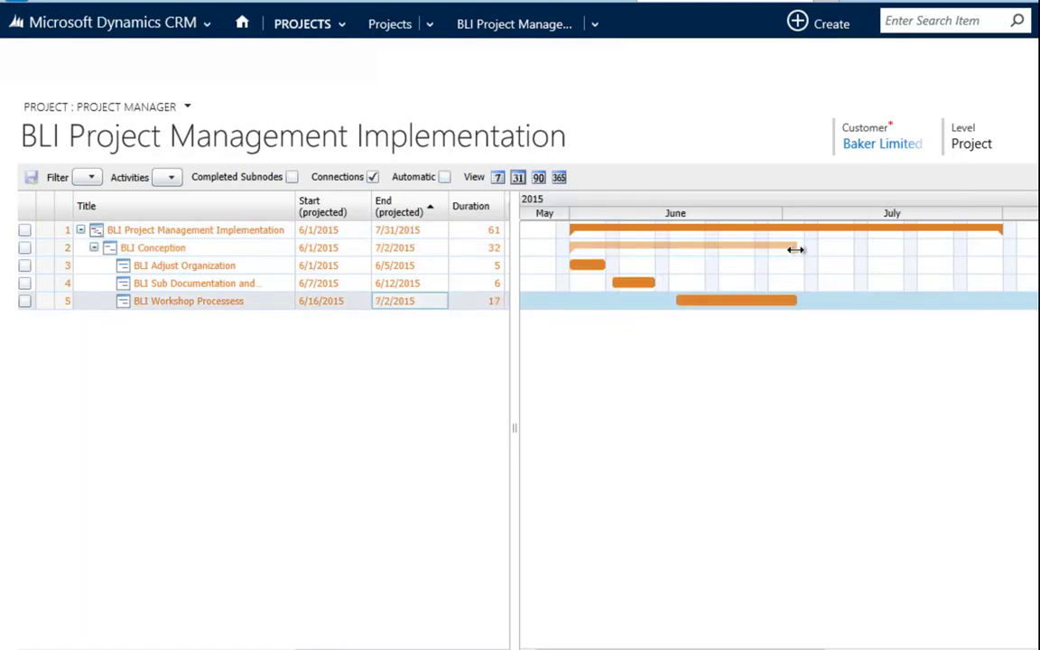
# - Enable Automatic mode and shift the BLI Workshop Processess bar to run from 7/21/2015 to 8/6/2015
pyautogui.click(445, 178)
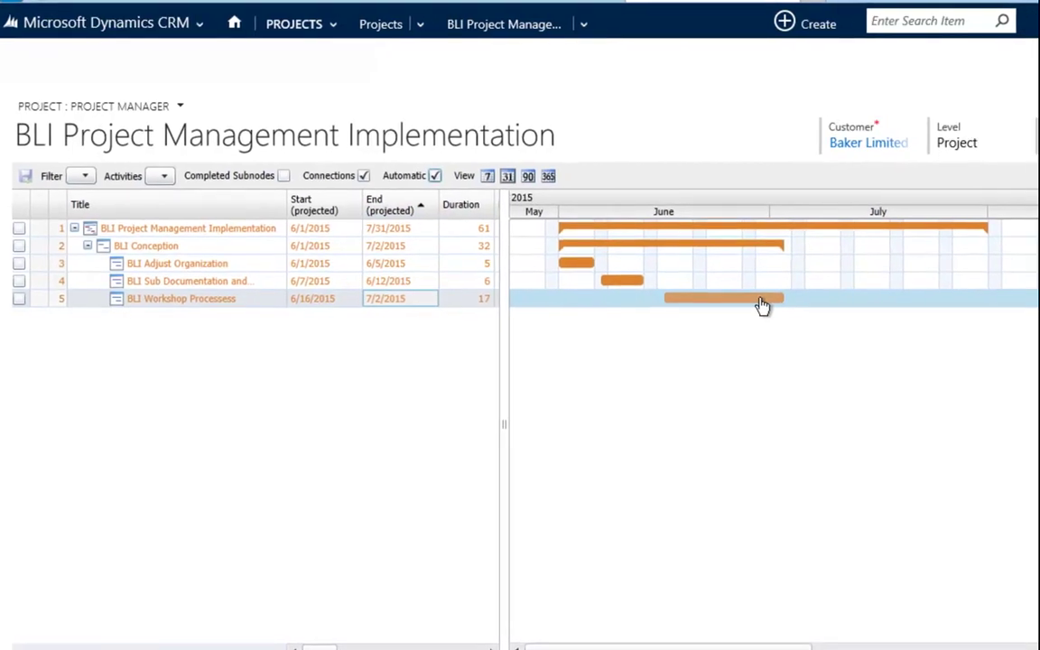
pyautogui.moveTo(785, 302); pyautogui.dragTo(939, 291)
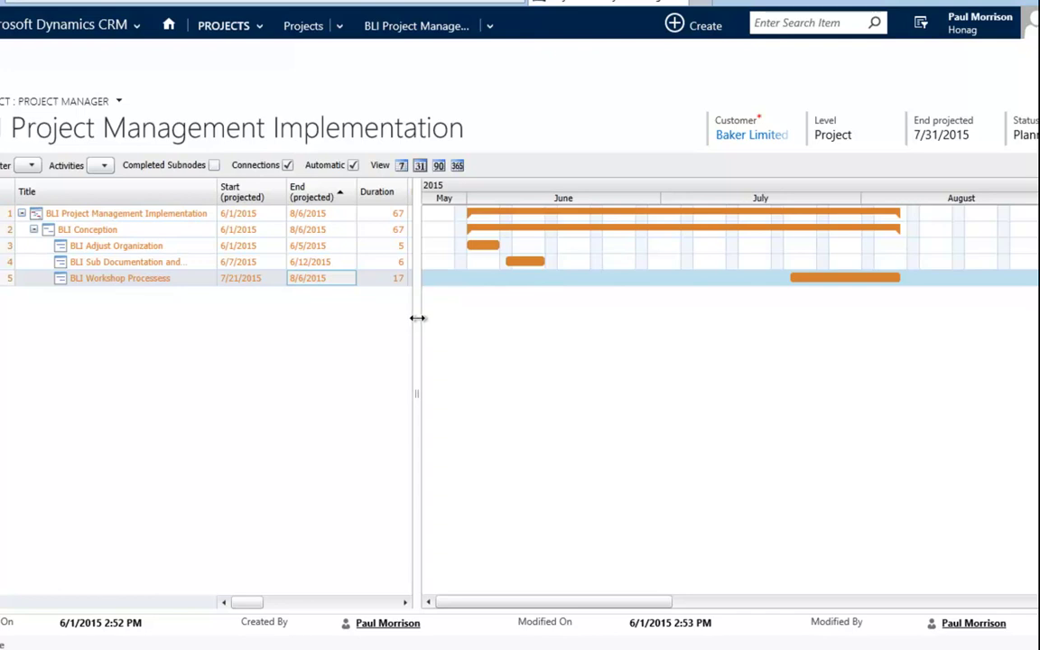
# - Widen the table beside the Gantt chart to show the Predecessors and Level columns
pyautogui.moveTo(418, 318); pyautogui.dragTo(445, 319)
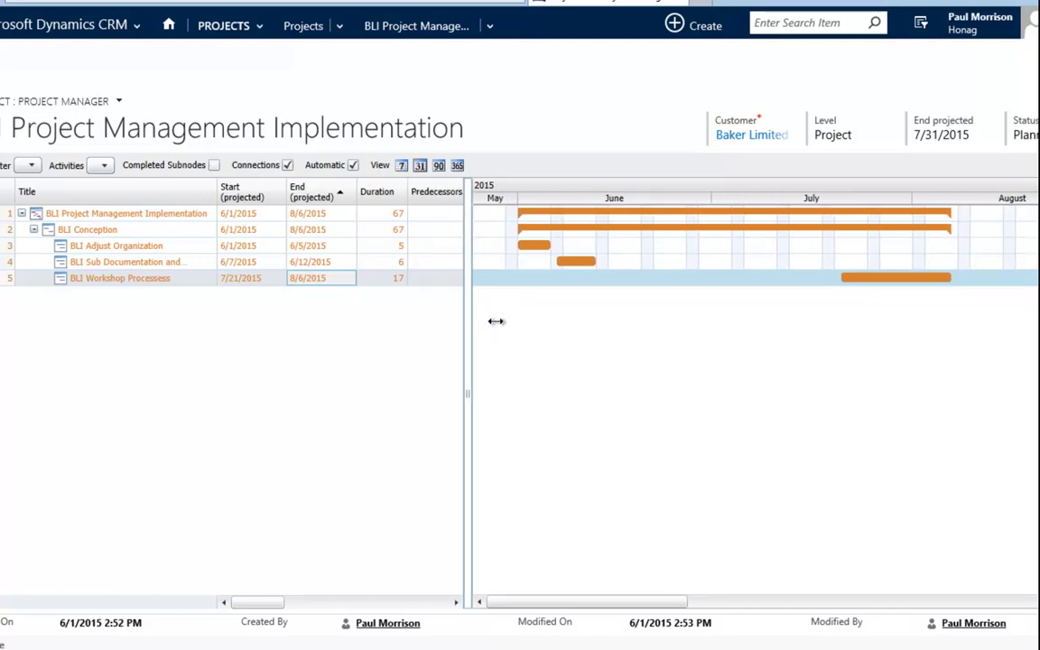
pyautogui.moveTo(496, 321); pyautogui.dragTo(531, 321)
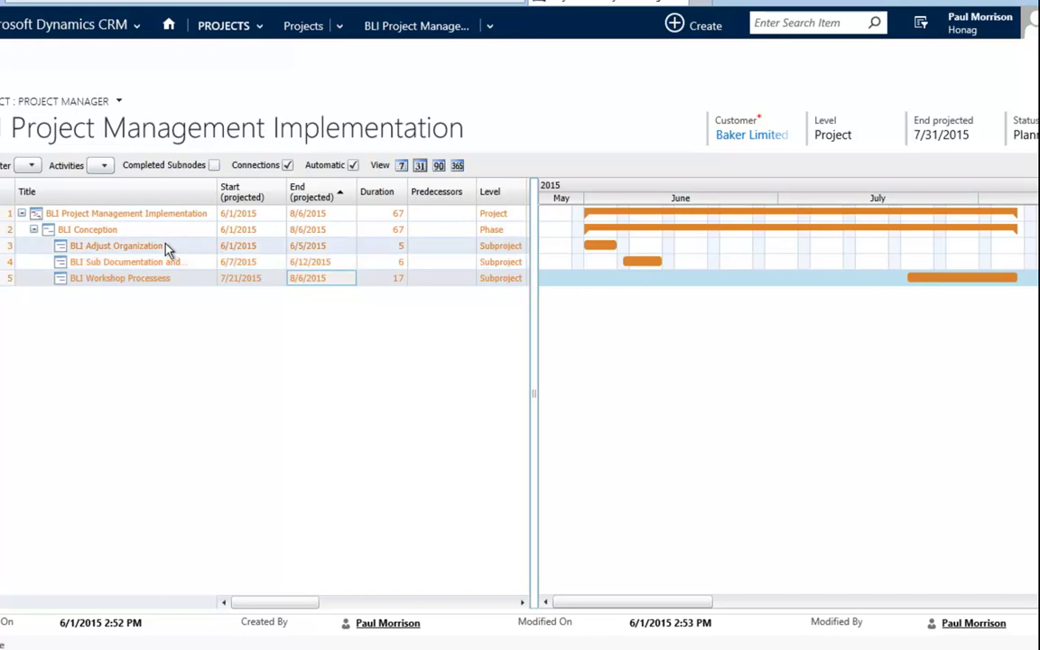
# - Set BLI Adjust Organization as the predecessor of BLI Sub Documentation and Customizing in the Gantt table
pyautogui.click(459, 268)
pyautogui.click(460, 268)
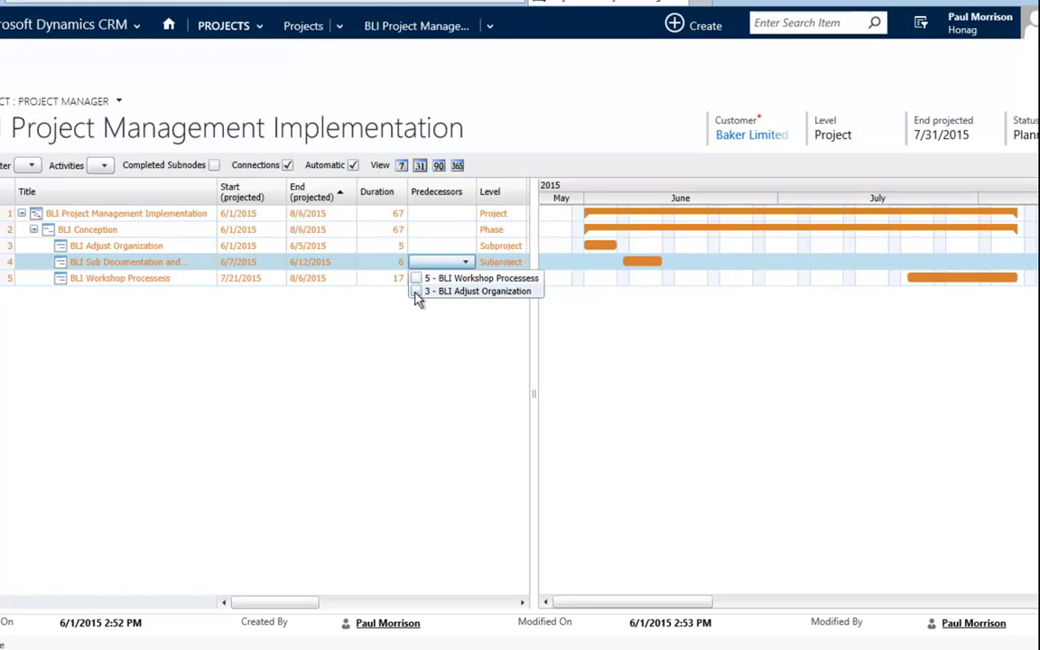
pyautogui.click(418, 296)
pyautogui.click(463, 318)
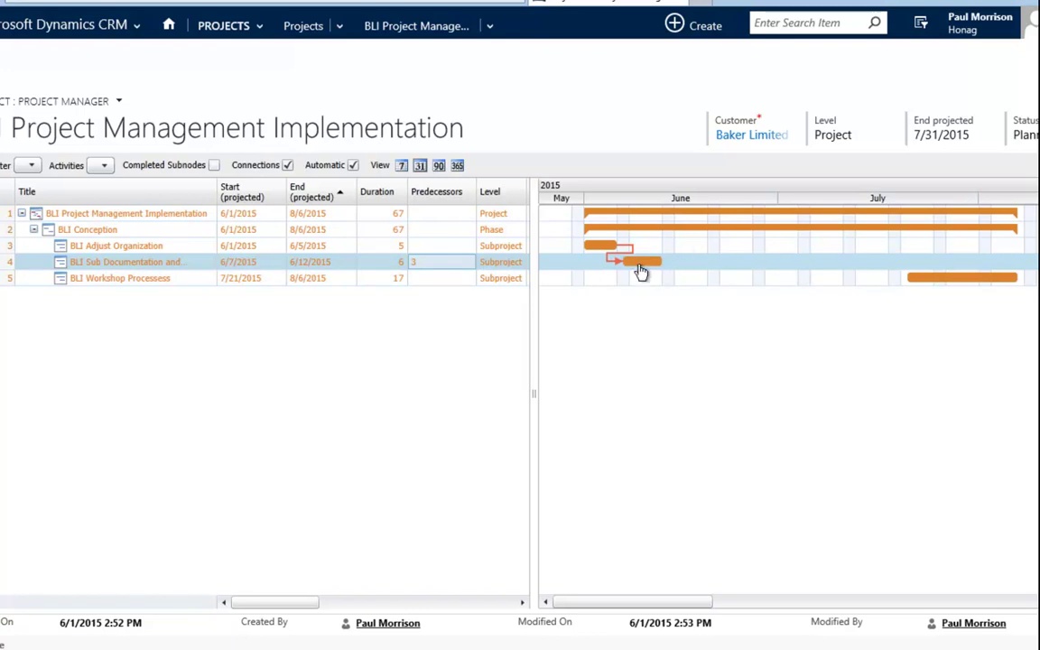
# - Link BLI Sub Documentation and Customizing to BLI Workshop Processess on the Gantt chart with a Finish-Start (FS) relationship and 0 days time lag
pyautogui.moveTo(641, 268)
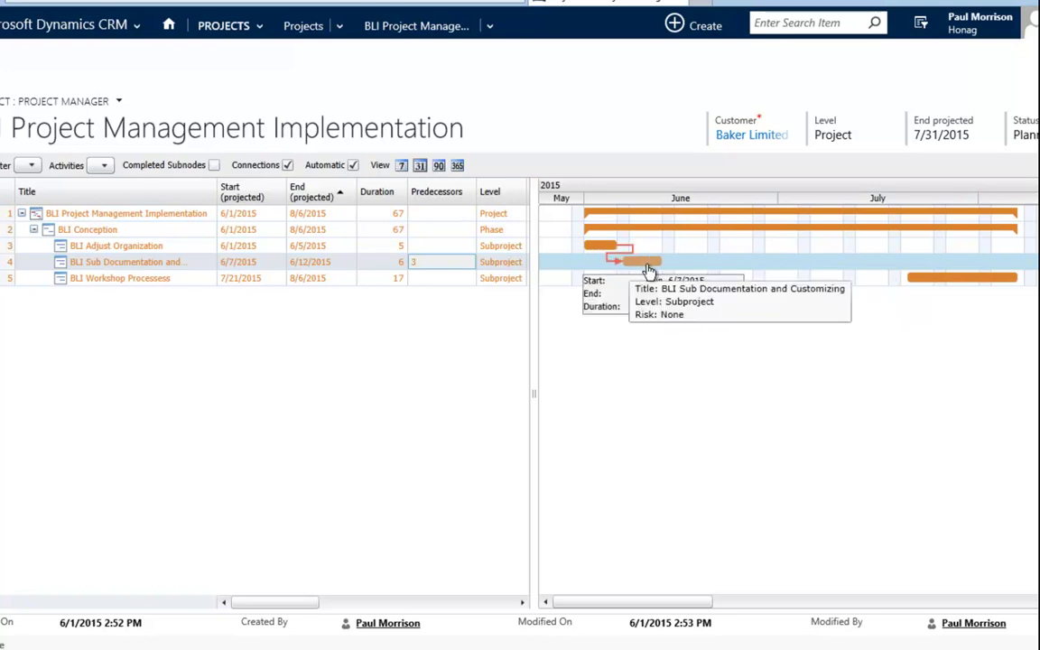
pyautogui.moveTo(647, 323); pyautogui.dragTo(978, 285)
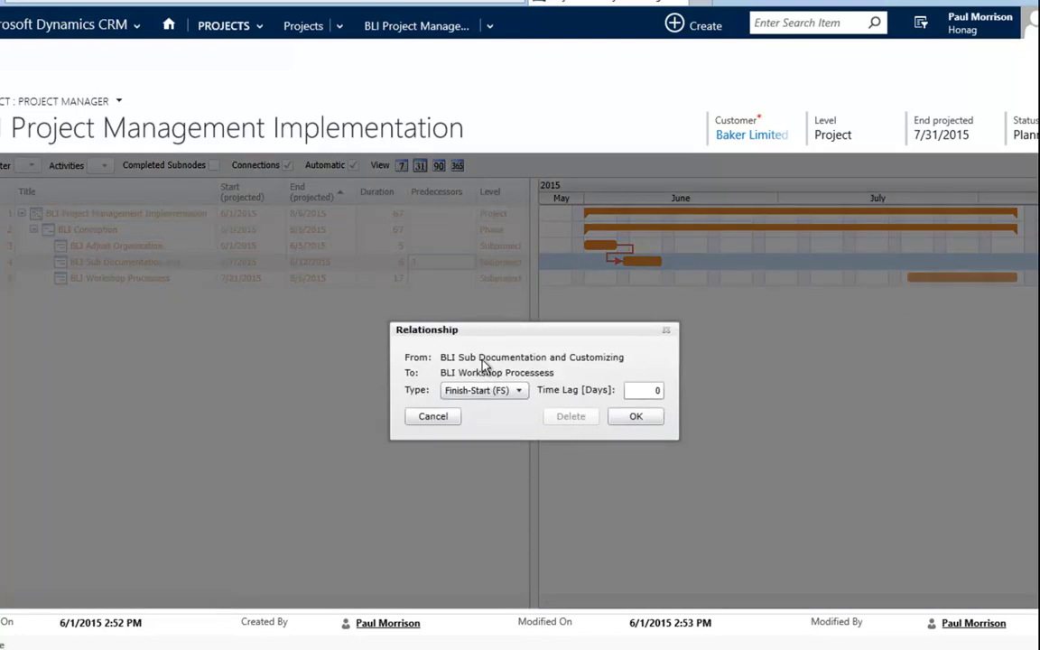
pyautogui.click(521, 394)
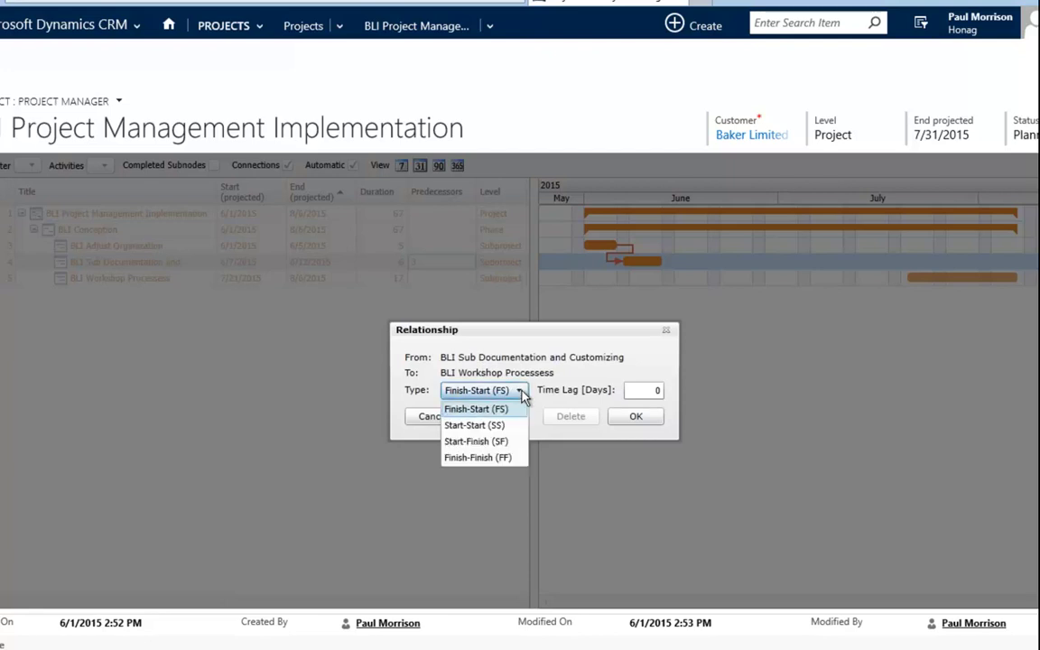
pyautogui.click(522, 395)
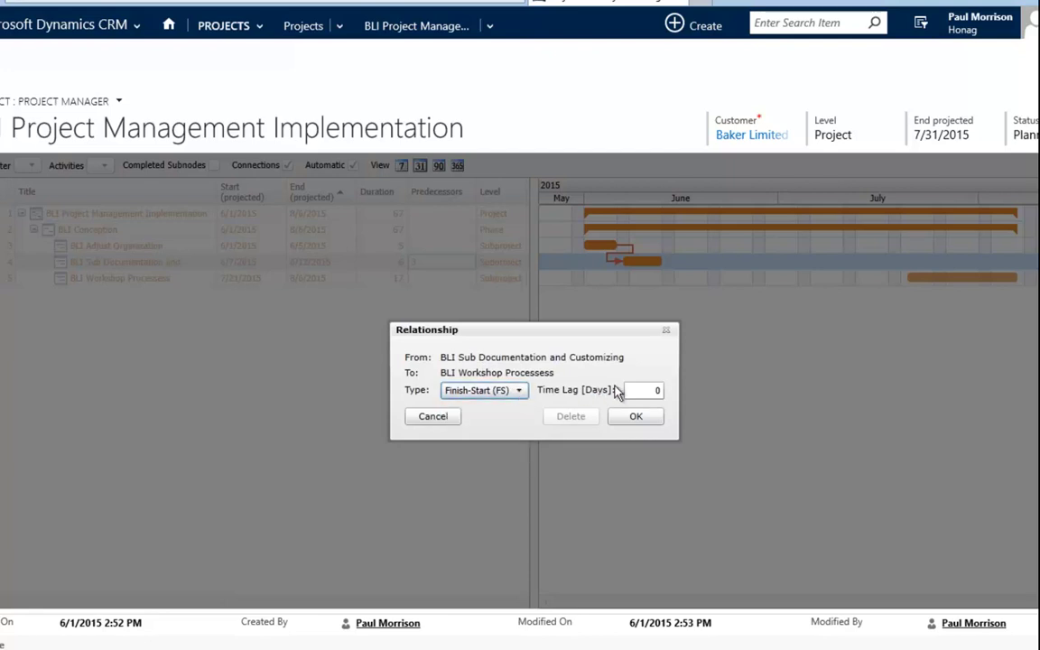
pyautogui.click(655, 419)
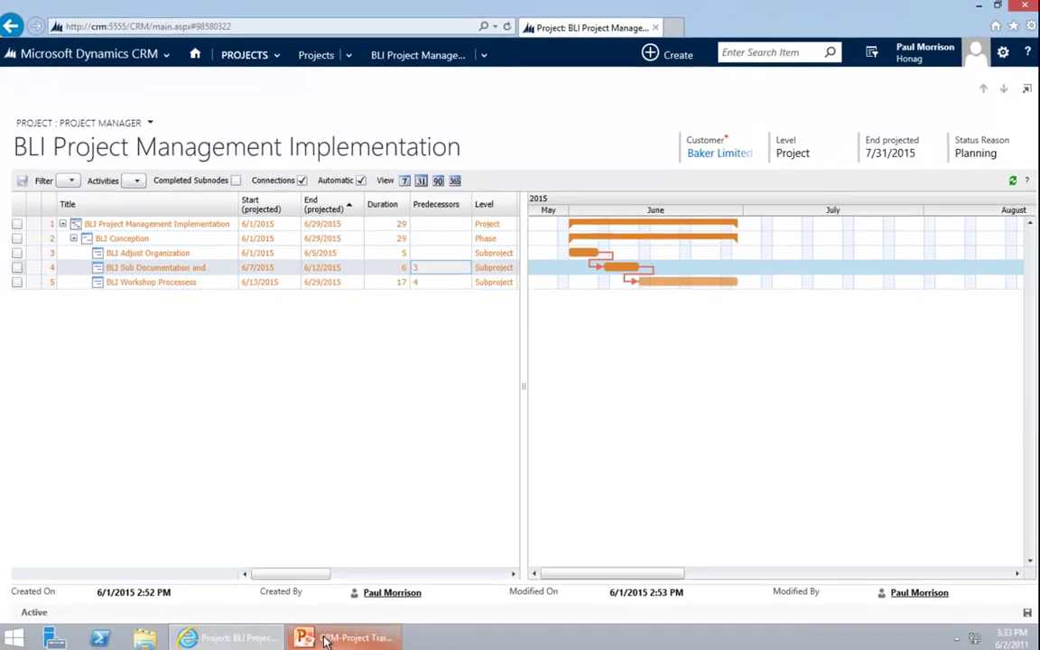
# - Widen the Gantt table to show the MD Projected columns and consult the Project planning slides in PowerPoint
pyautogui.hotkey('alt', 'Tab')
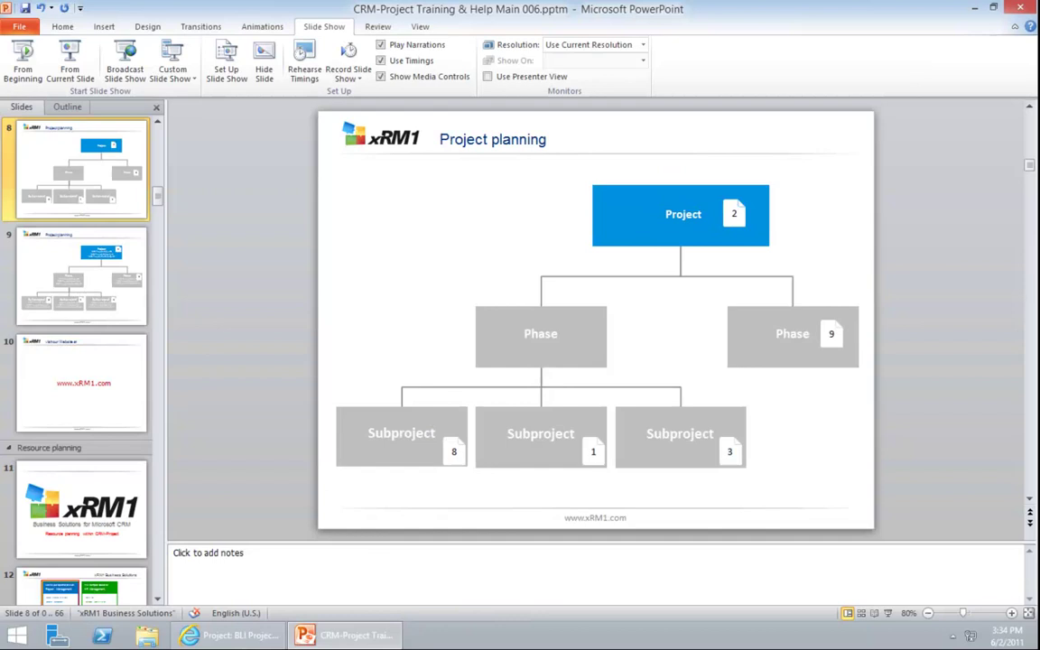
pyautogui.click(262, 639)
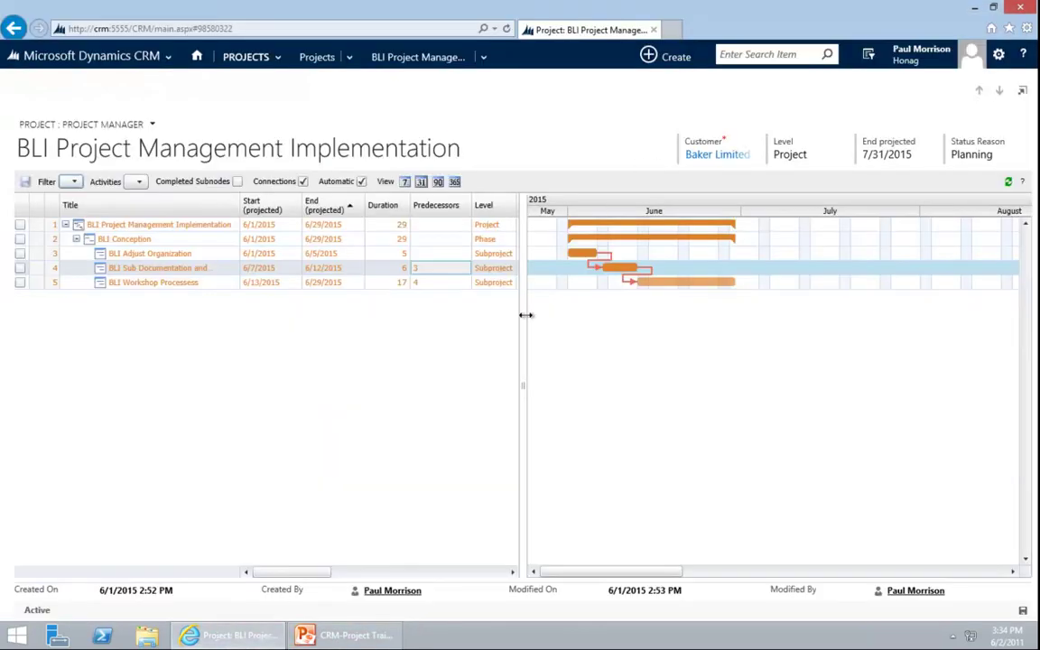
pyautogui.moveTo(522, 315); pyautogui.dragTo(891, 314)
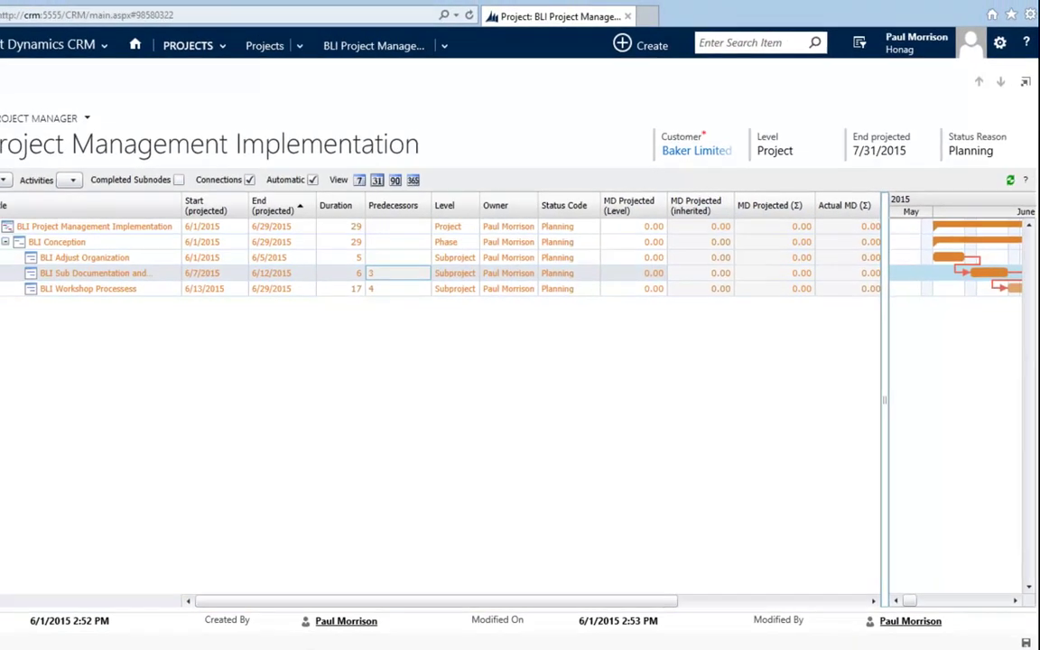
pyautogui.click(343, 635)
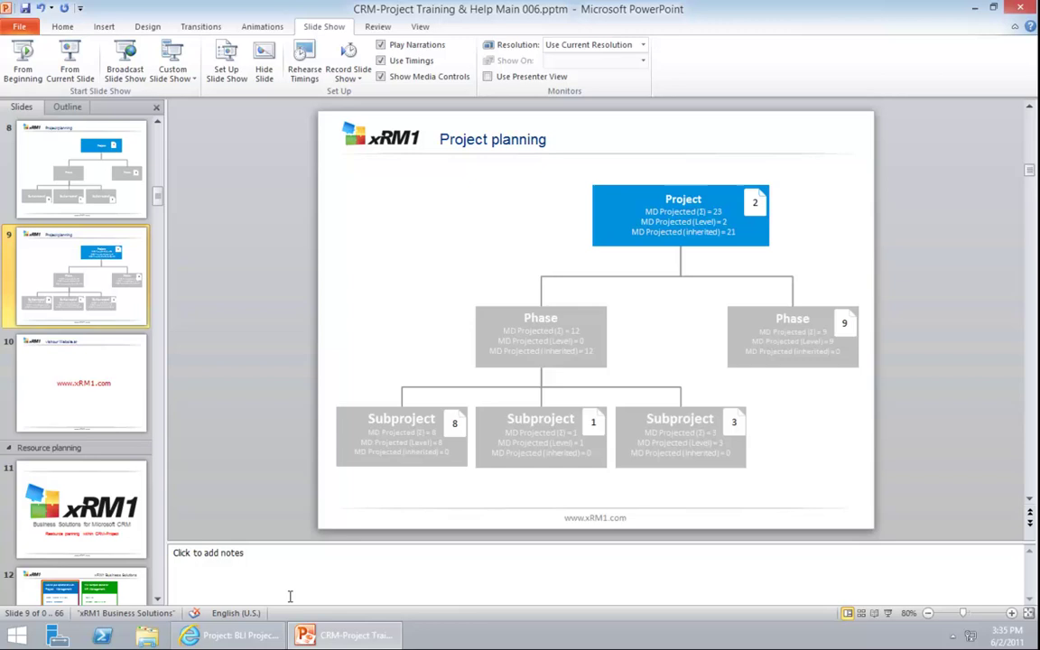
pyautogui.click(233, 636)
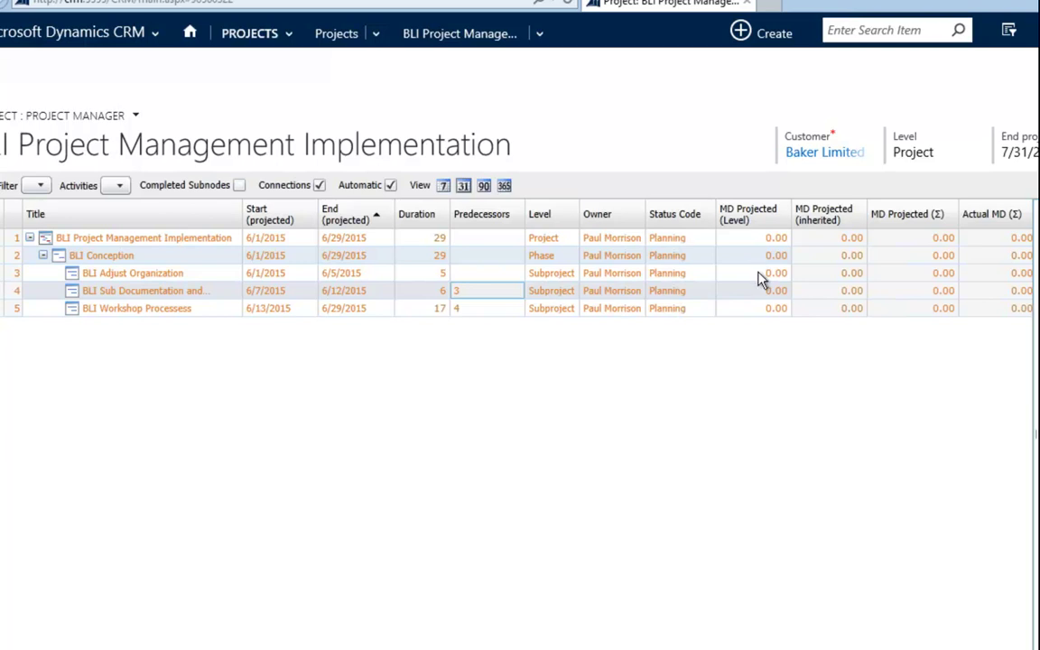
# - Set MD Projected (Level) to 3 for BLI Adjust Organization, 8 for BLI Sub Documentation and Customizing, and 1 for BLI Workshop Processess
pyautogui.click(759, 272)
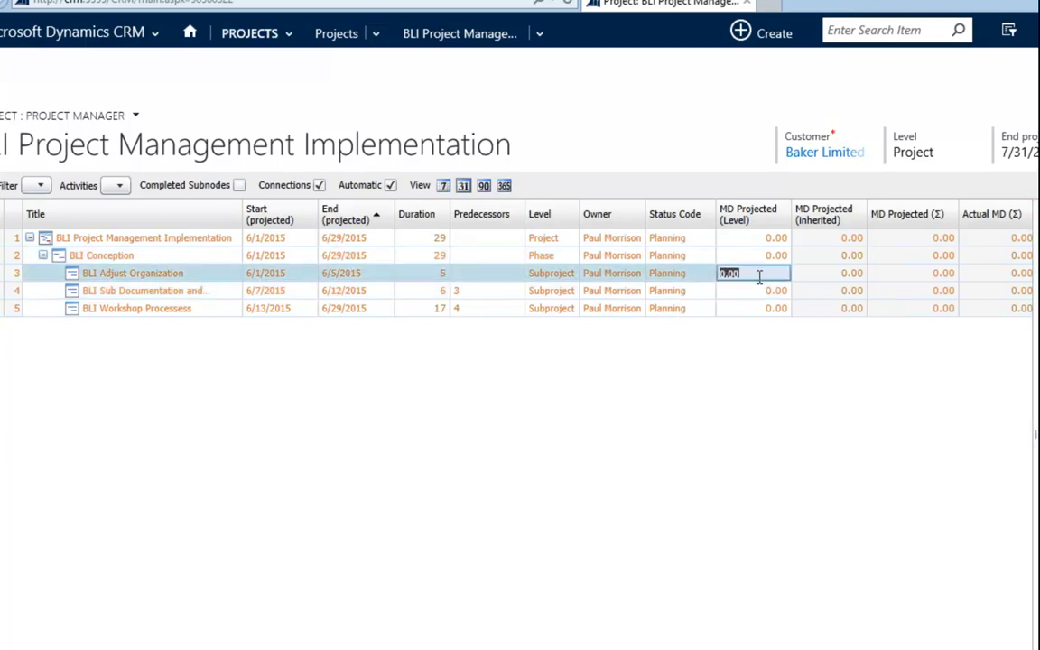
pyautogui.write('3')
pyautogui.click(772, 292)
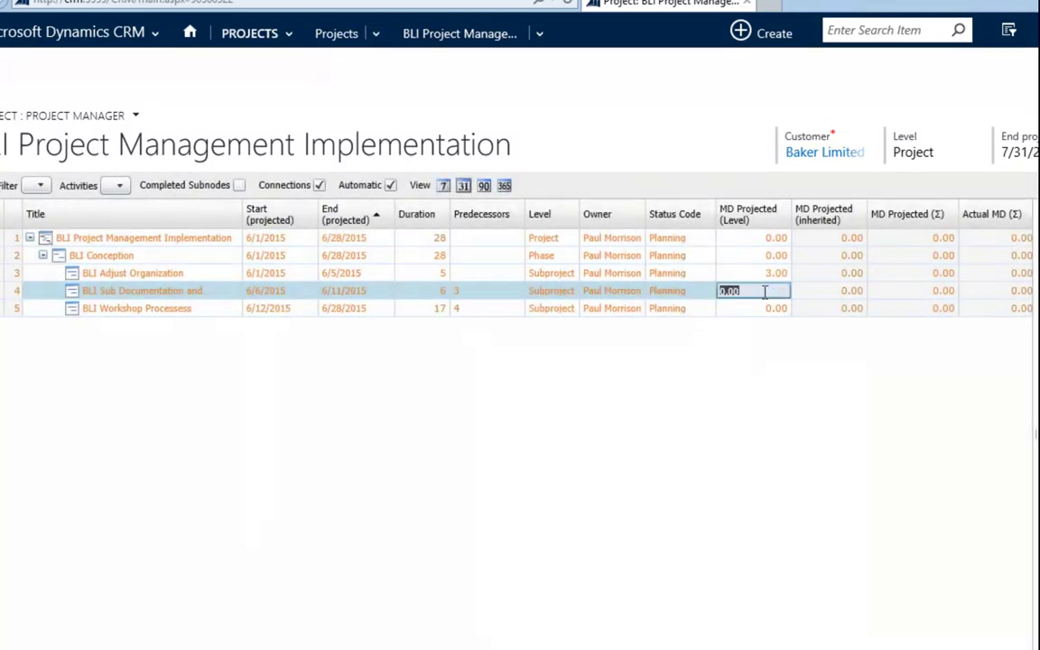
pyautogui.write('8')
pyautogui.click(770, 309)
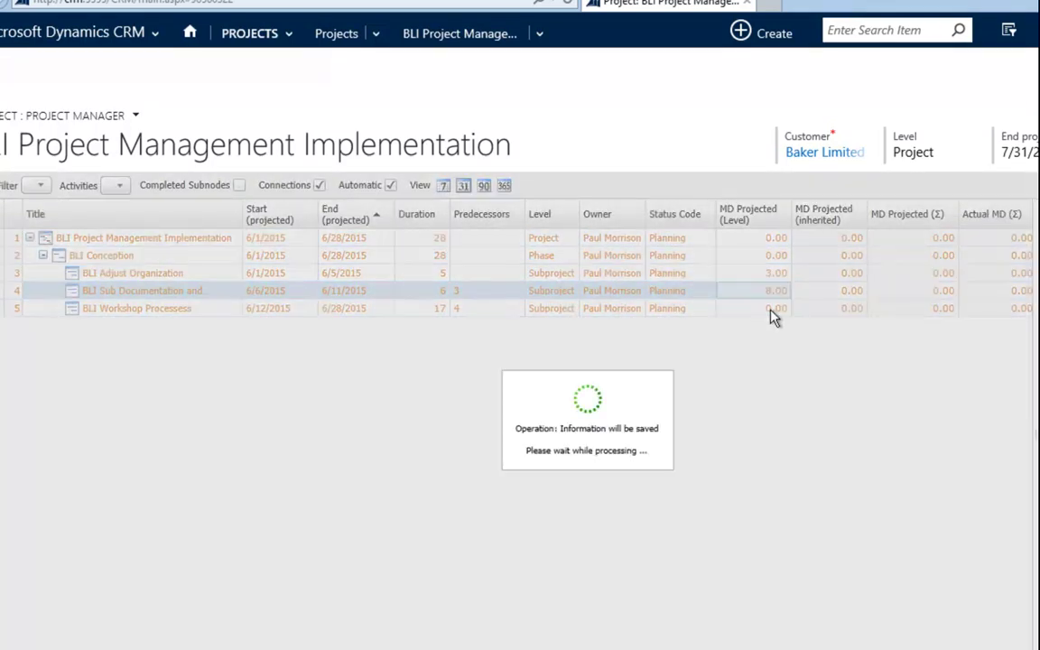
pyautogui.write('1')
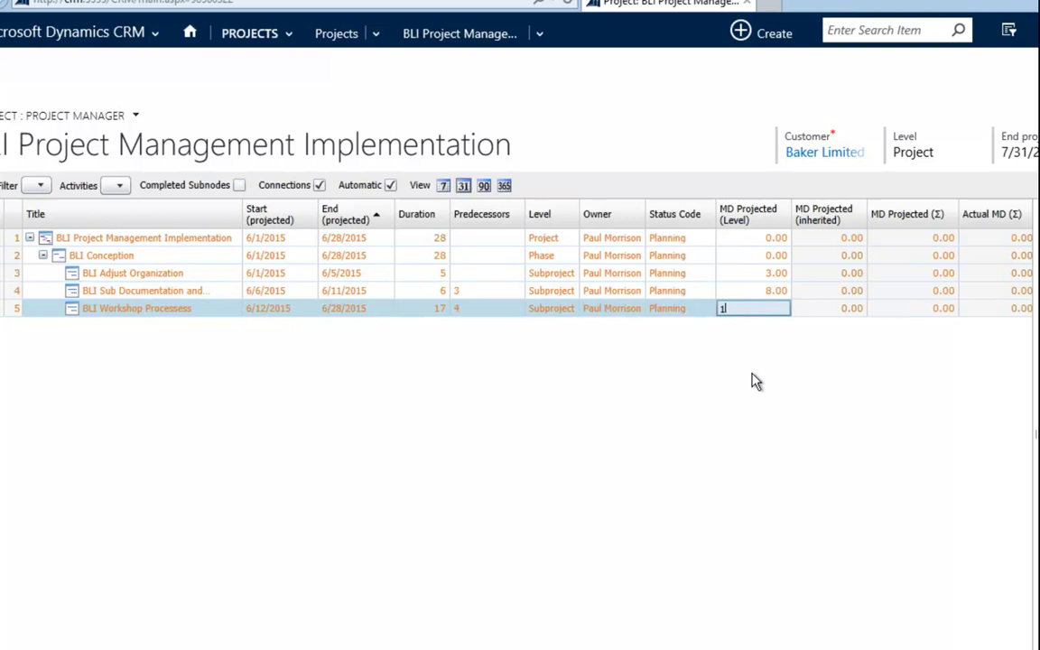
# - Set MD Projected (Level) to 2 for the BLI Project Management Implementation project and refresh the Gantt data
pyautogui.click(757, 241)
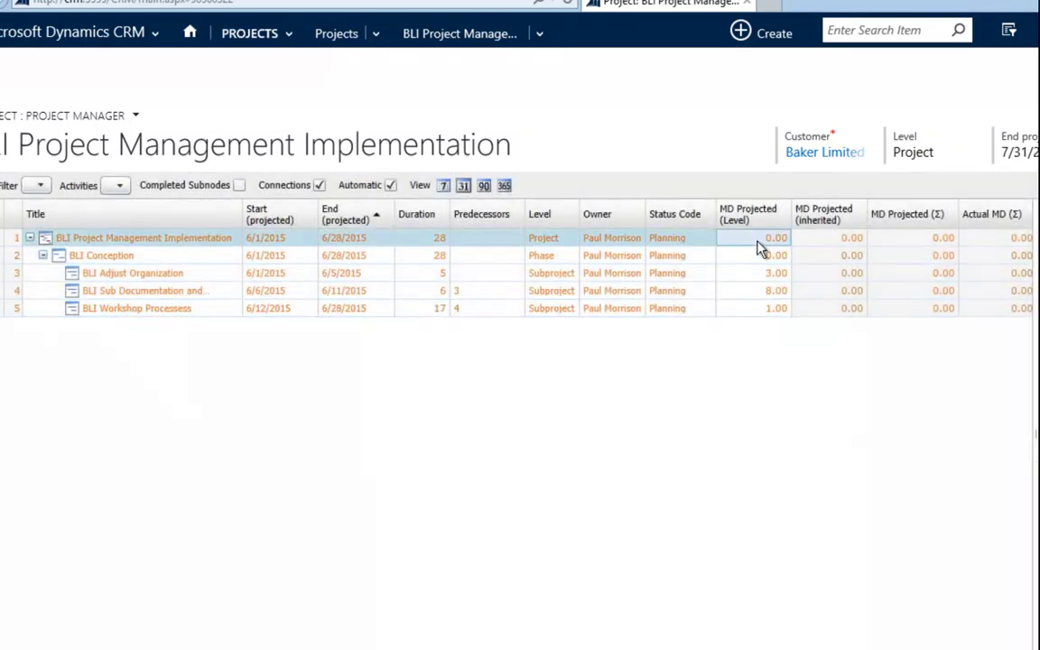
pyautogui.write('2')
pyautogui.click(755, 340)
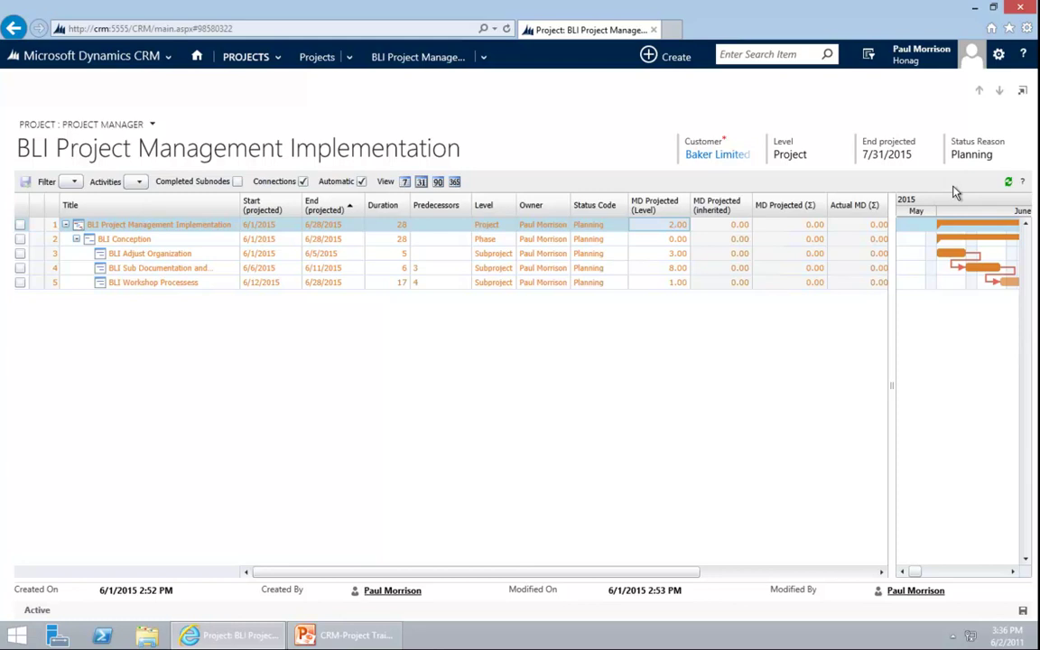
pyautogui.click(1009, 182)
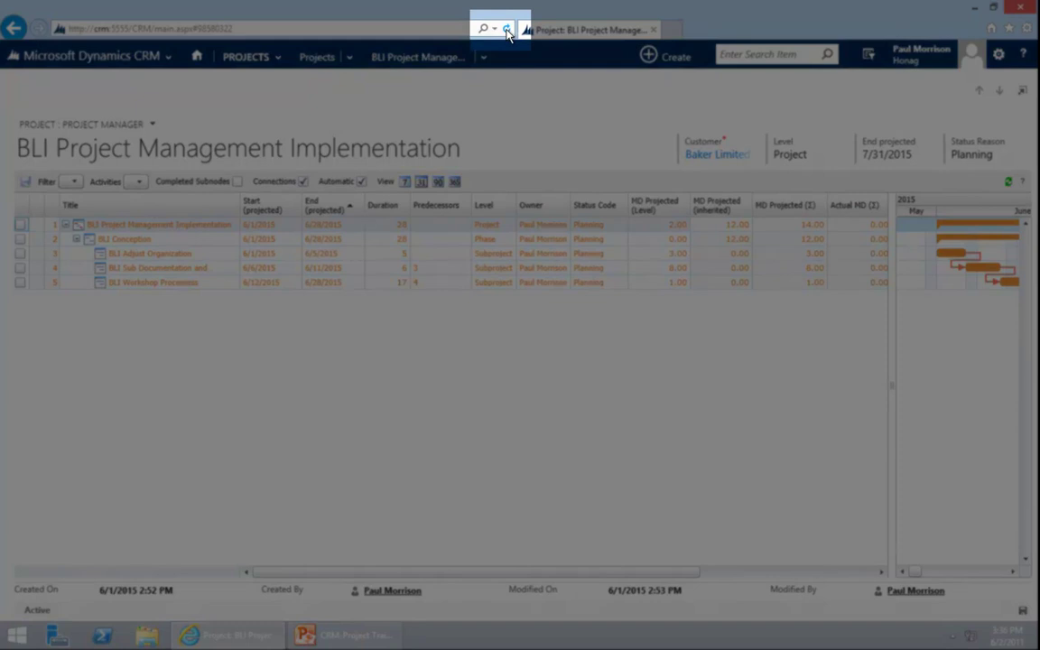
# - Reload the project page and review the projected man-days in the Work and Duration section of its form
pyautogui.click(507, 32)
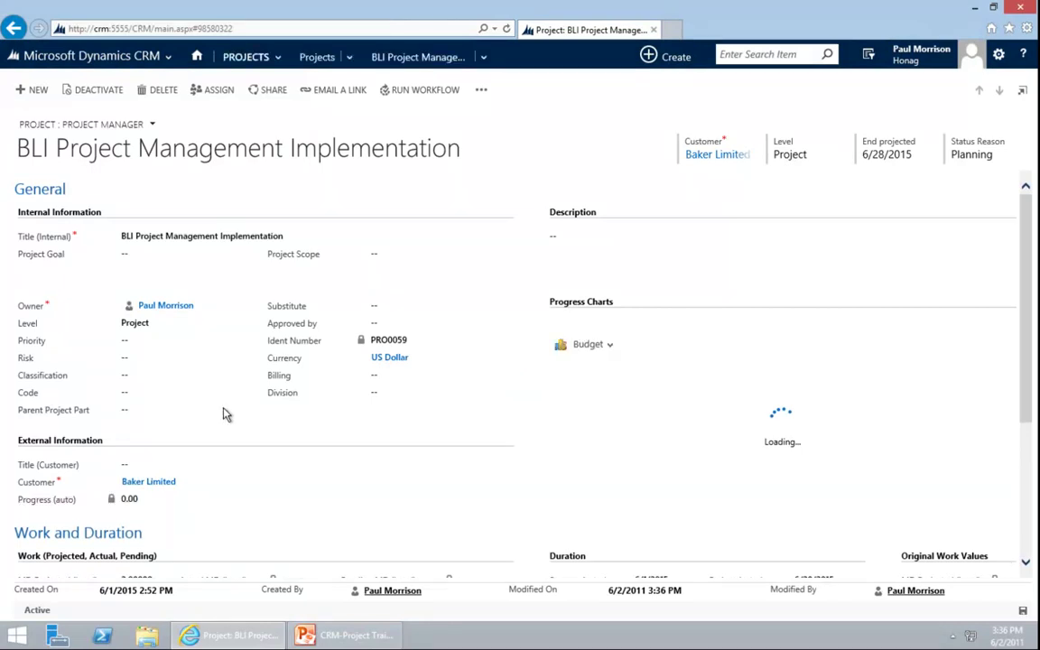
pyautogui.scroll(-1, 200, 526)
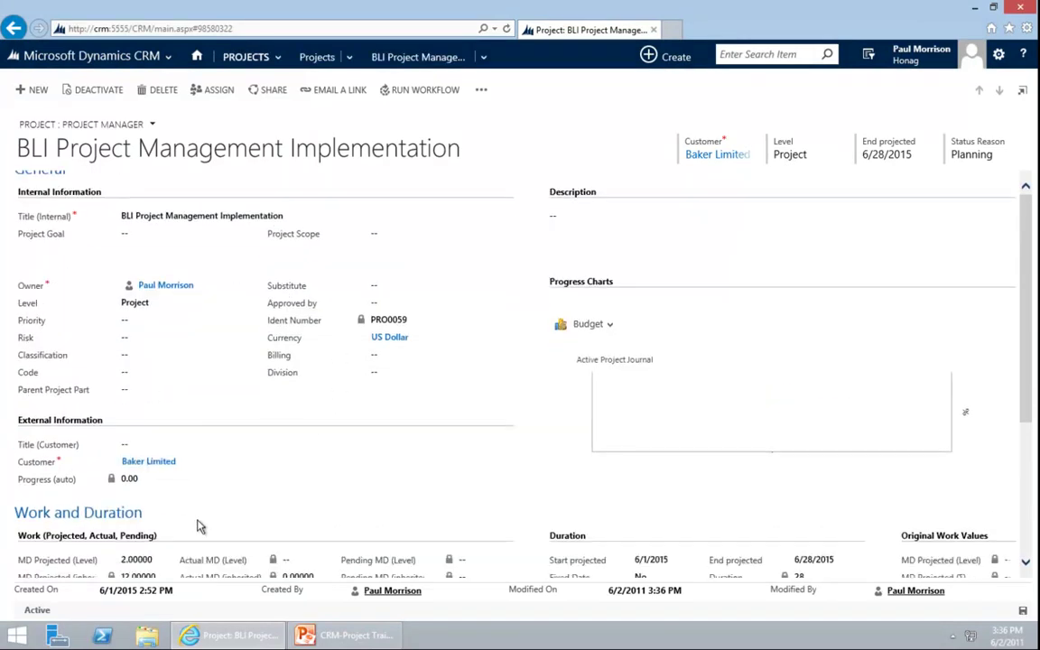
pyautogui.scroll(-2, 200, 526)
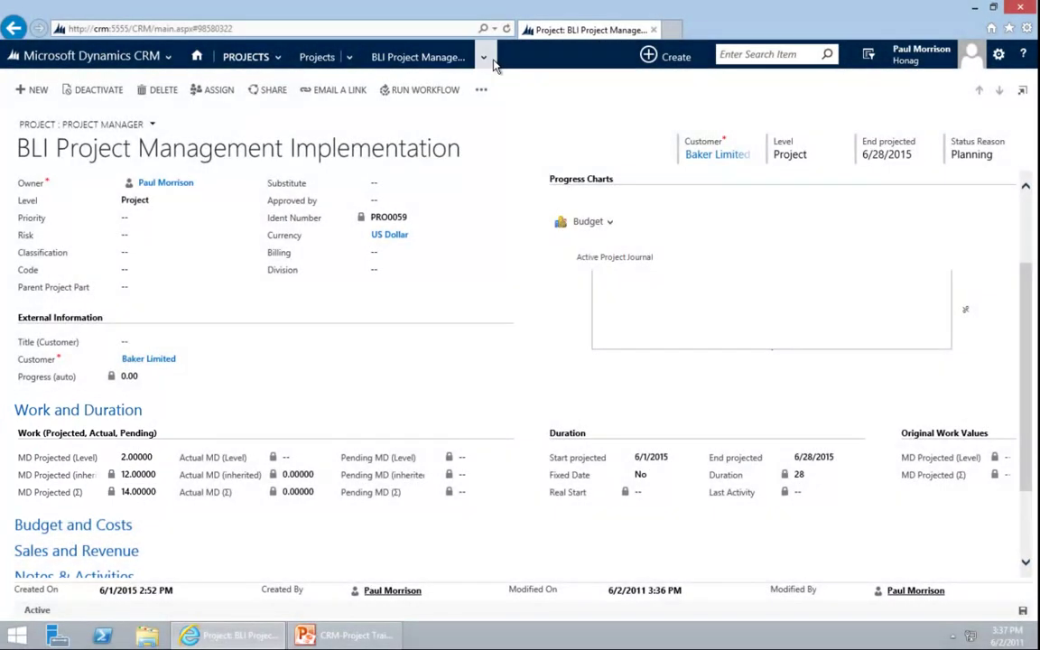
# - Reopen the project's work breakdown structure and expand the BLI Conception phase
pyautogui.click(484, 59)
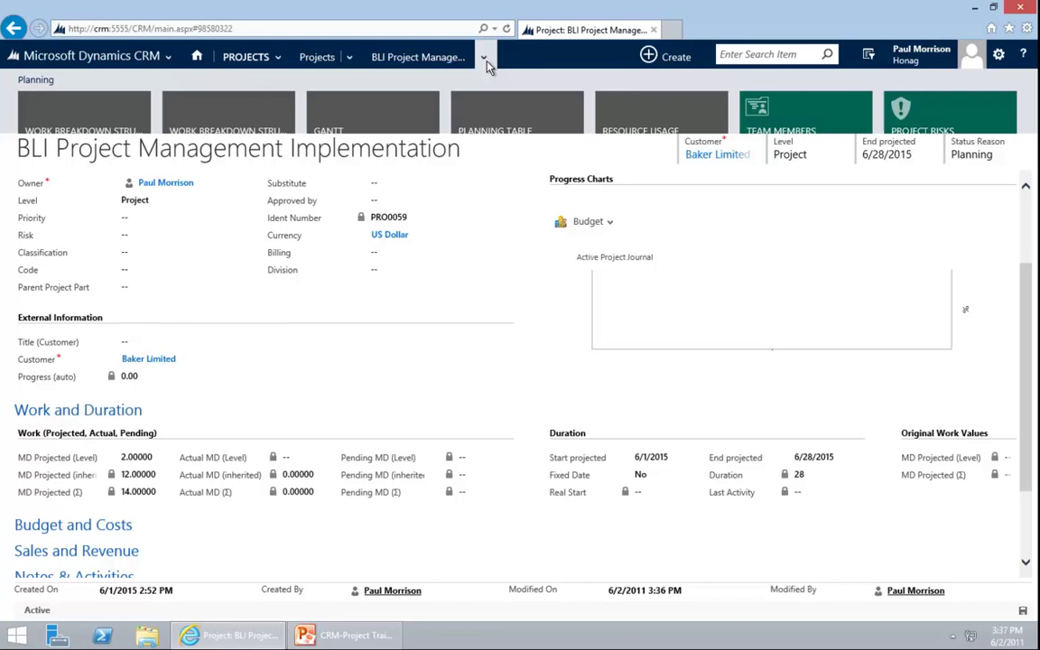
pyautogui.click(467, 316)
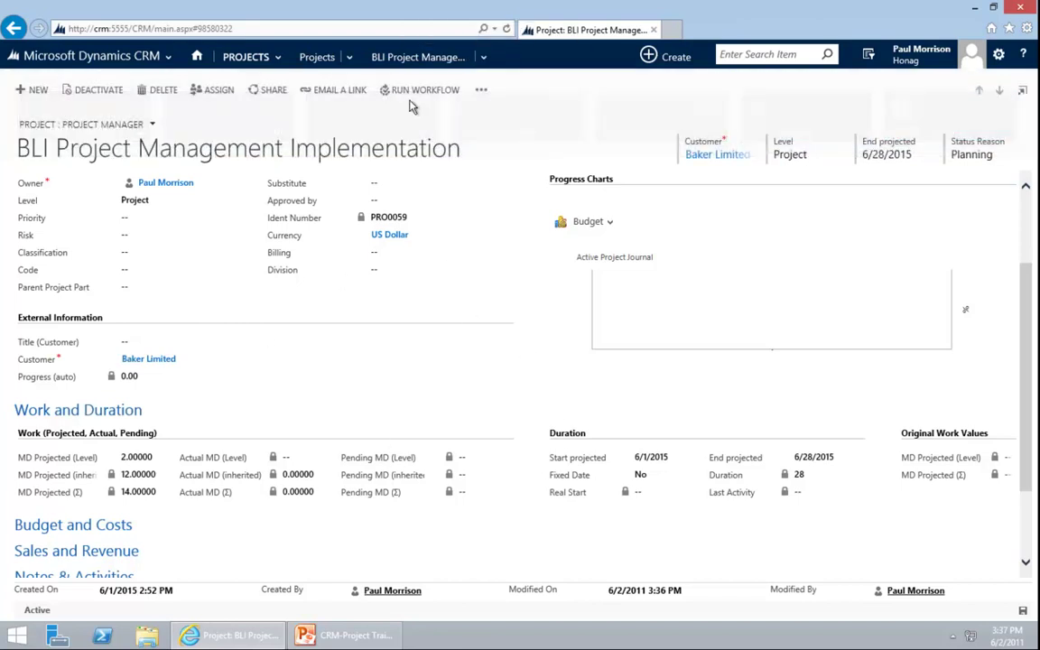
pyautogui.click(484, 57)
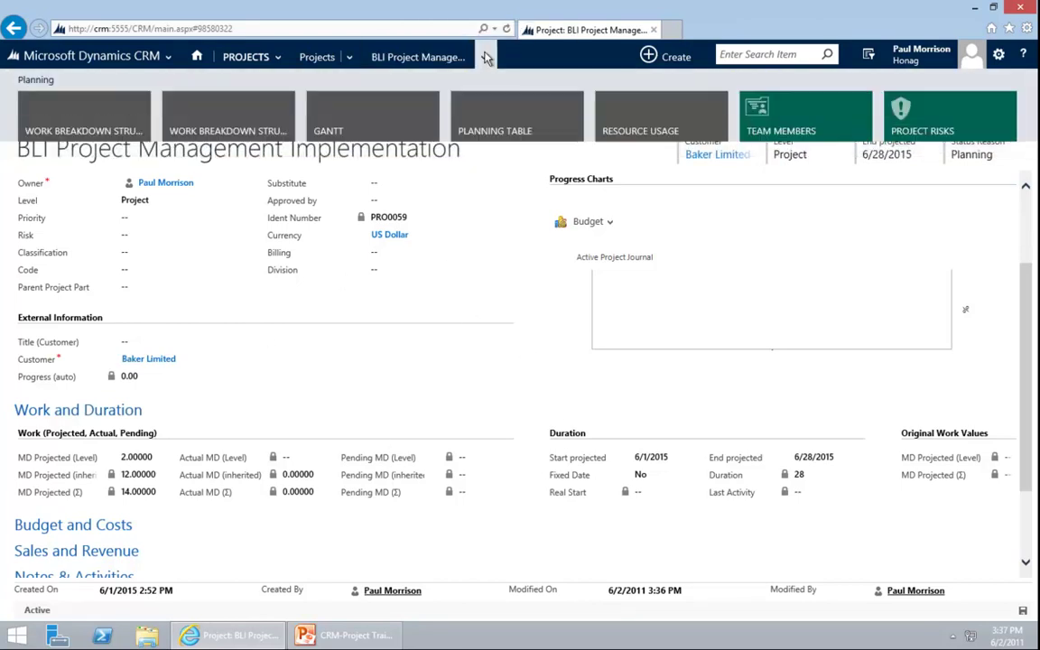
pyautogui.click(131, 136)
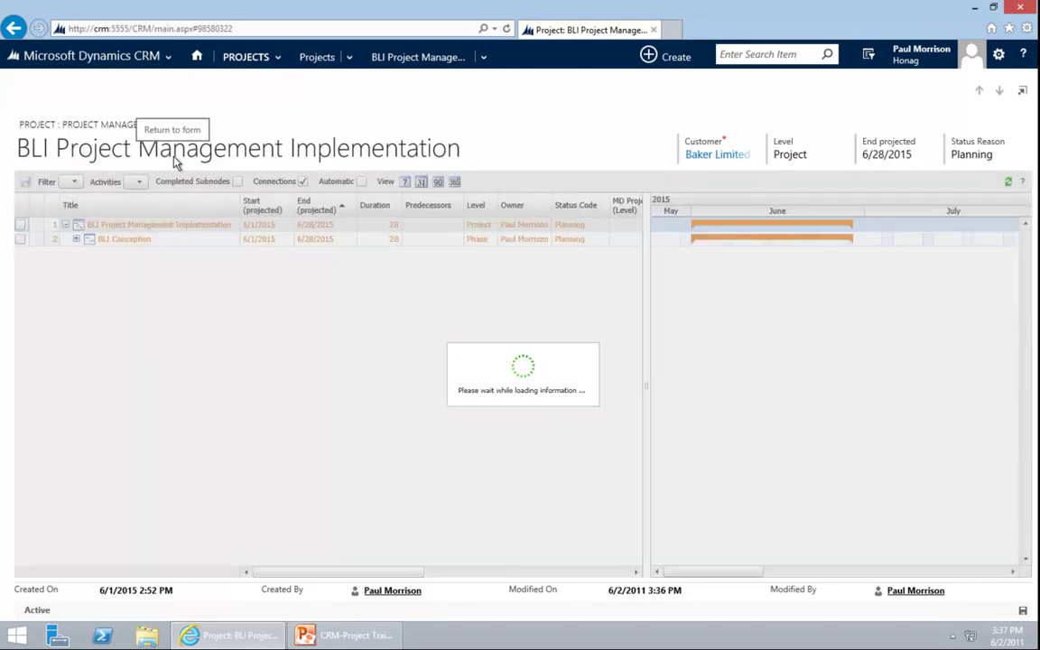
pyautogui.click(76, 239)
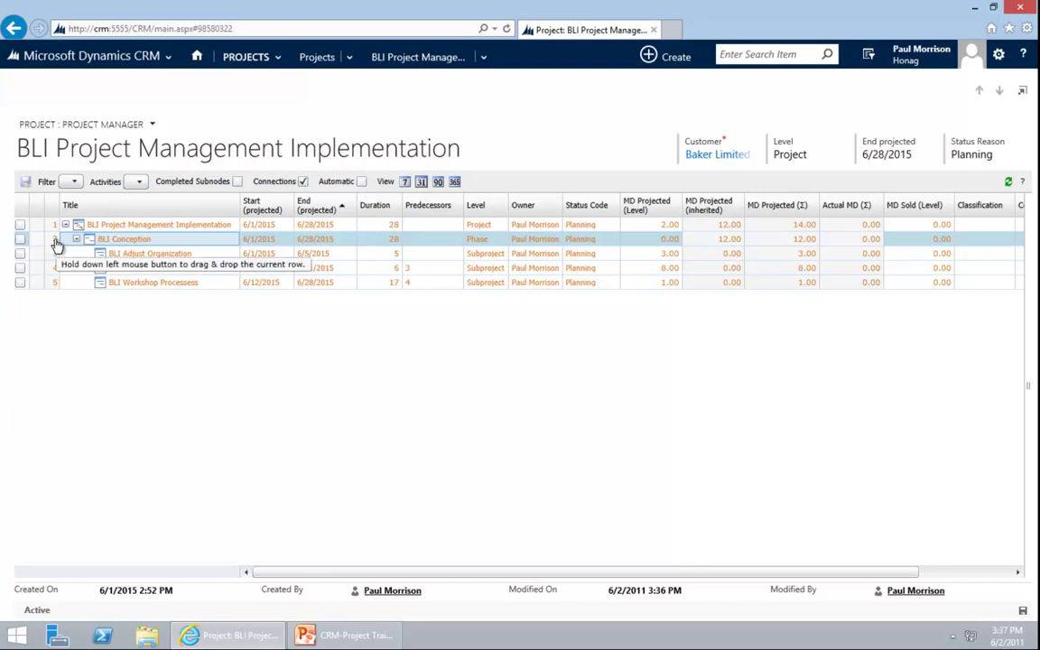
# - Open the BLI Conception record in a maximized window, check its Work and Duration section, and close it
pyautogui.doubleClick(154, 239)
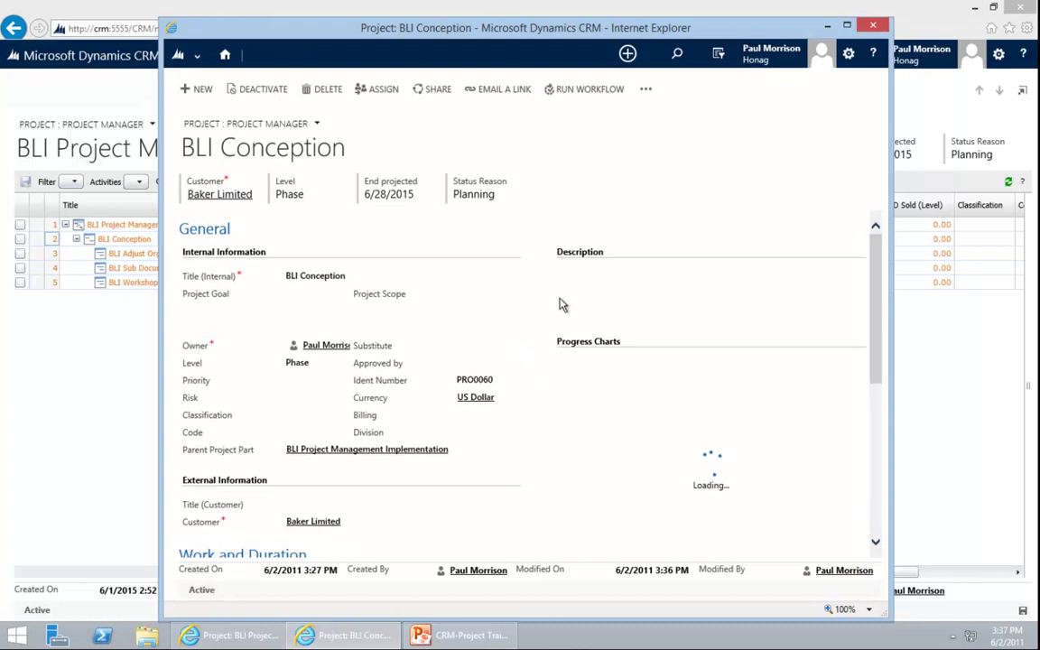
pyautogui.doubleClick(496, 28)
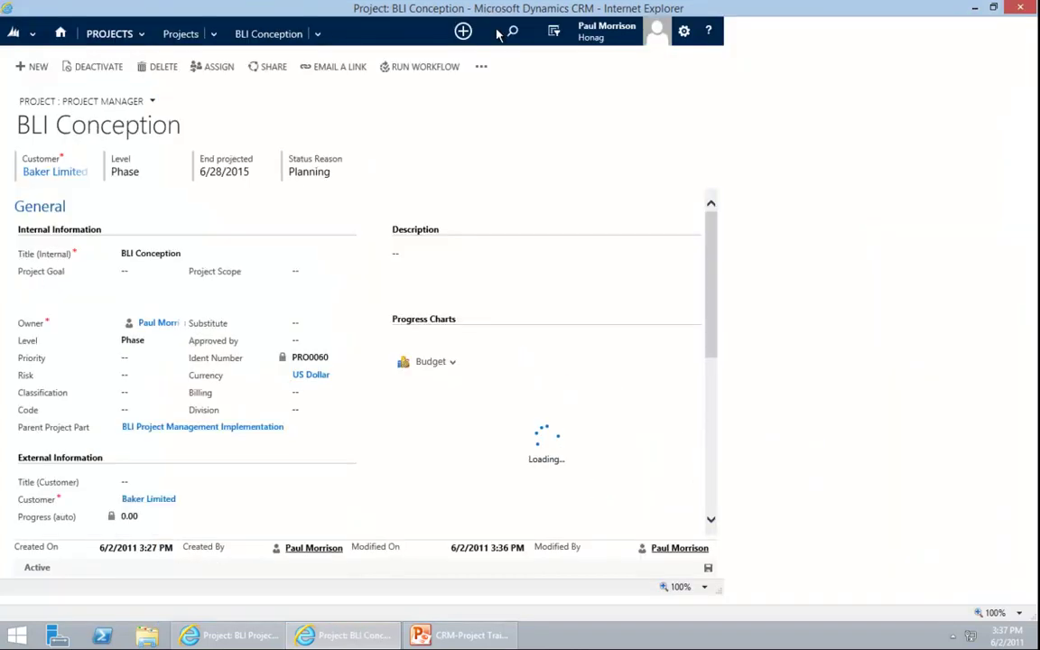
pyautogui.scroll(-2, 406, 357)
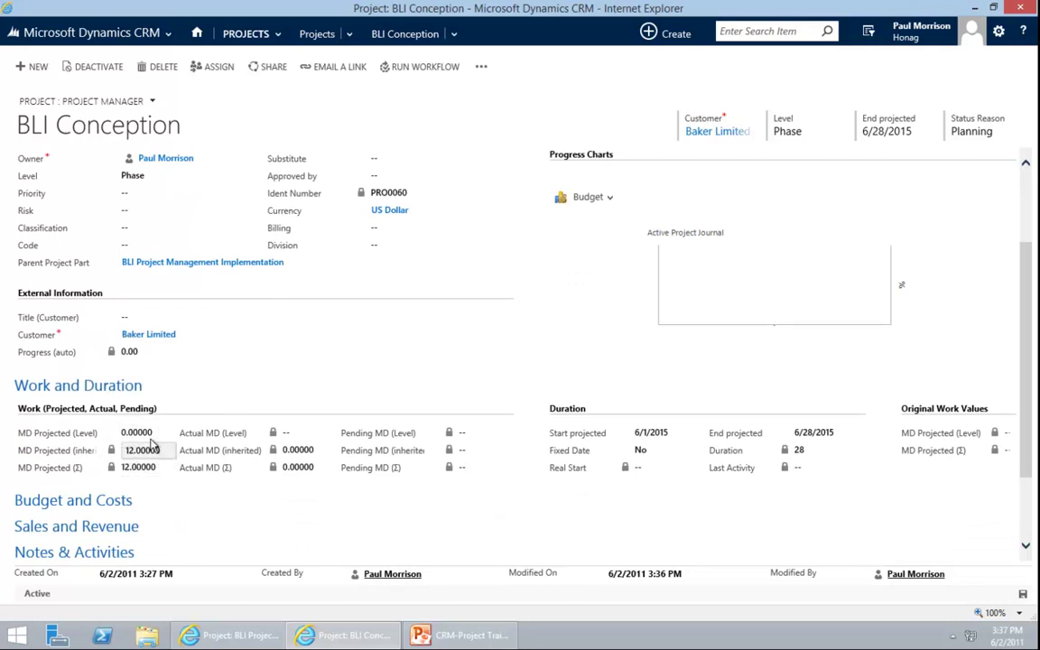
pyautogui.click(1020, 7)
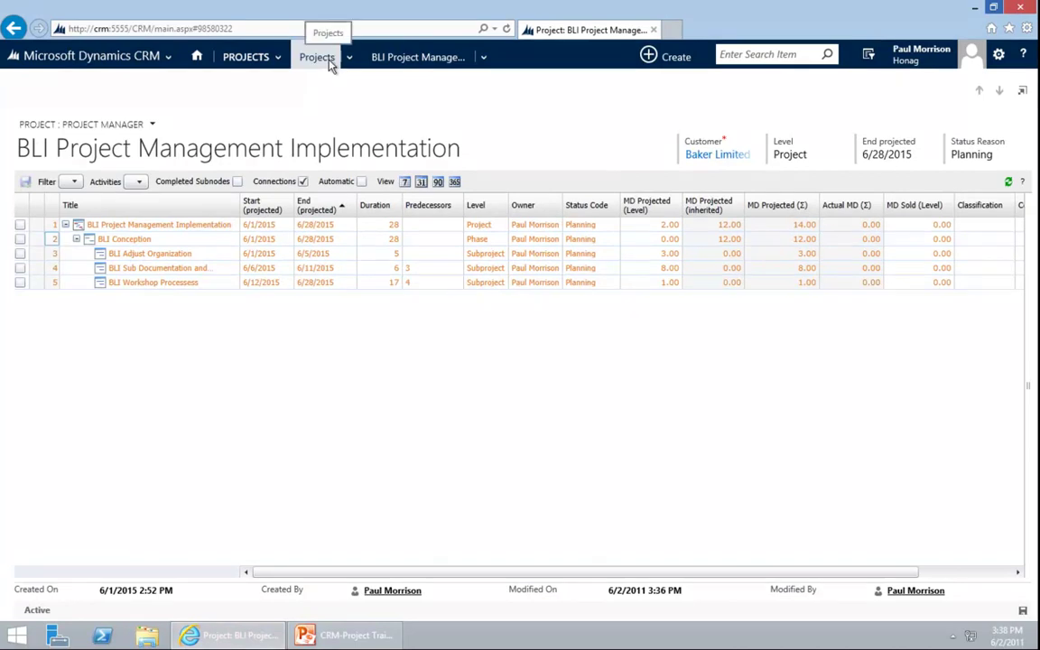
# - Go to the All Active Projects list and open the BLI Project Management Implementation project that is in Planning status
pyautogui.click(140, 59)
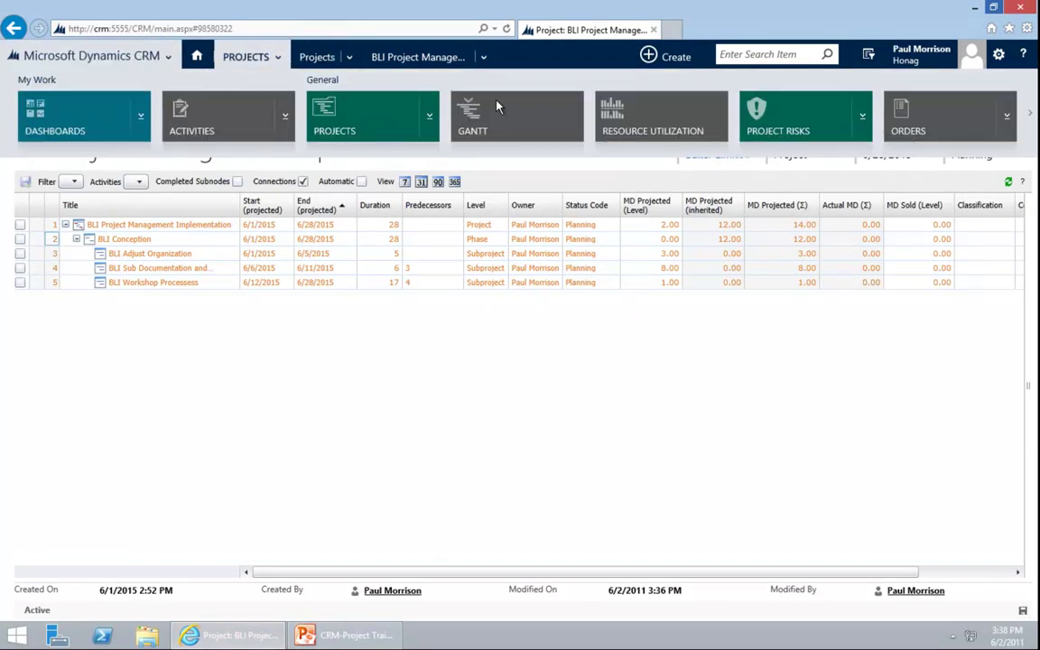
pyautogui.click(144, 57)
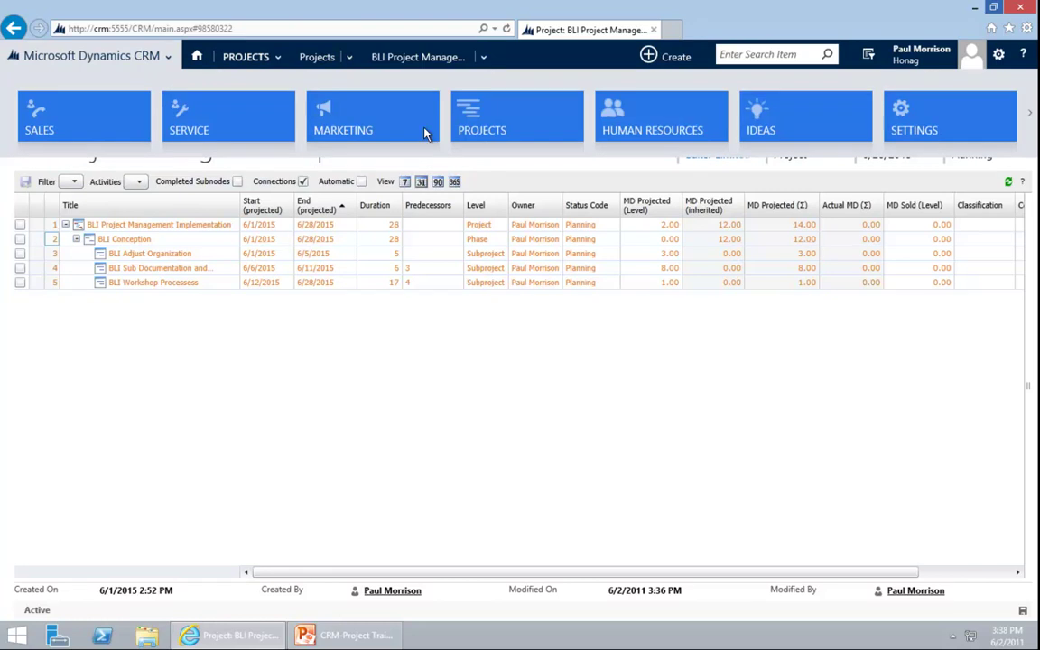
pyautogui.click(479, 128)
pyautogui.click(271, 59)
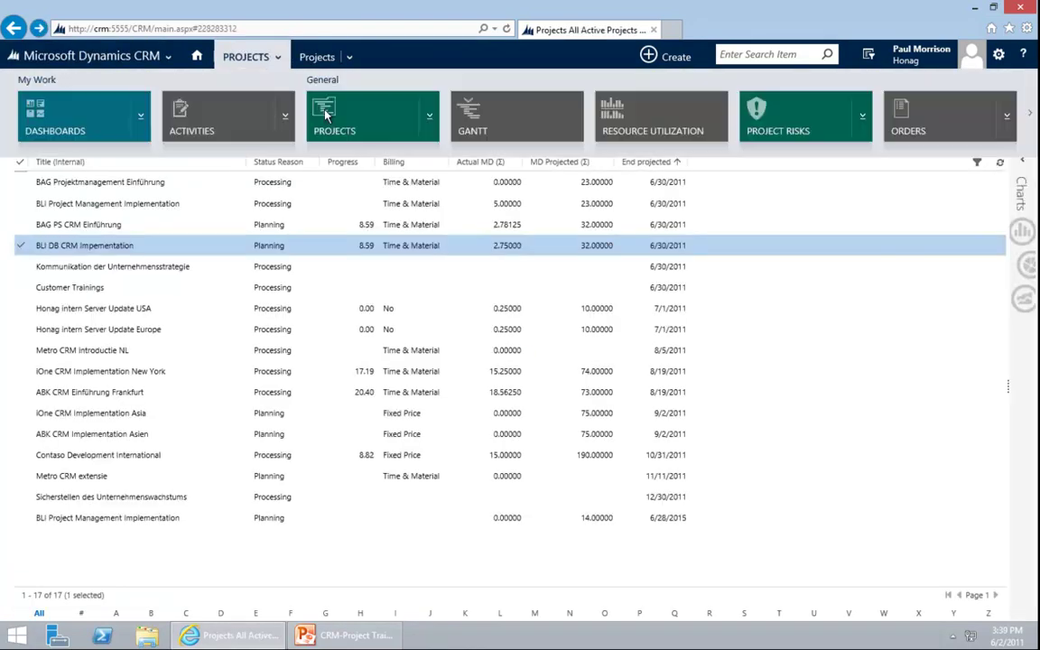
pyautogui.click(311, 101)
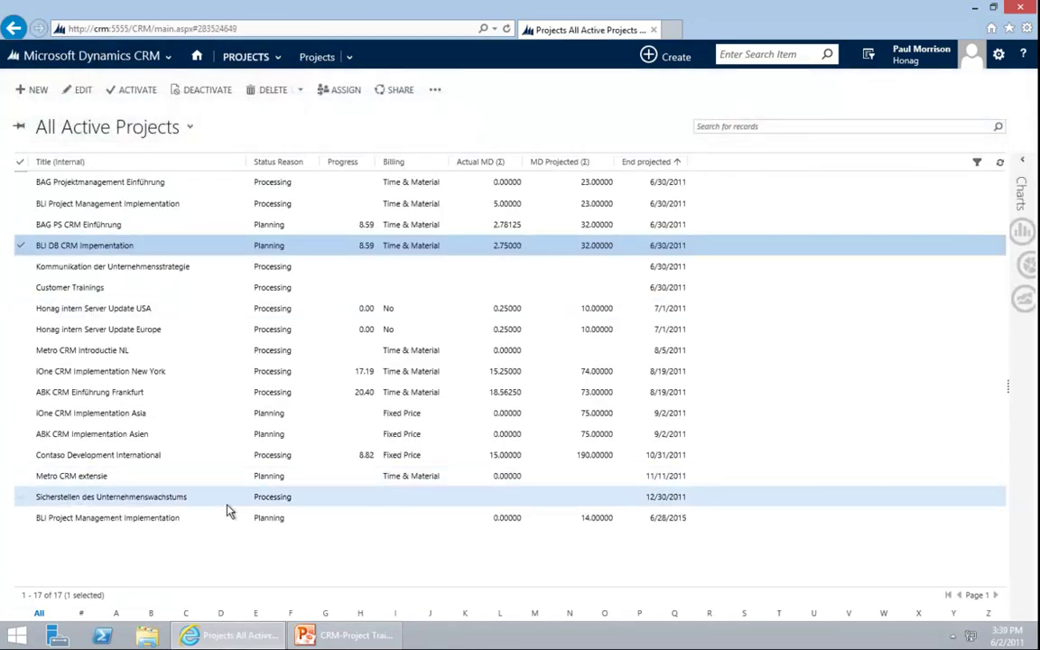
pyautogui.click(225, 518)
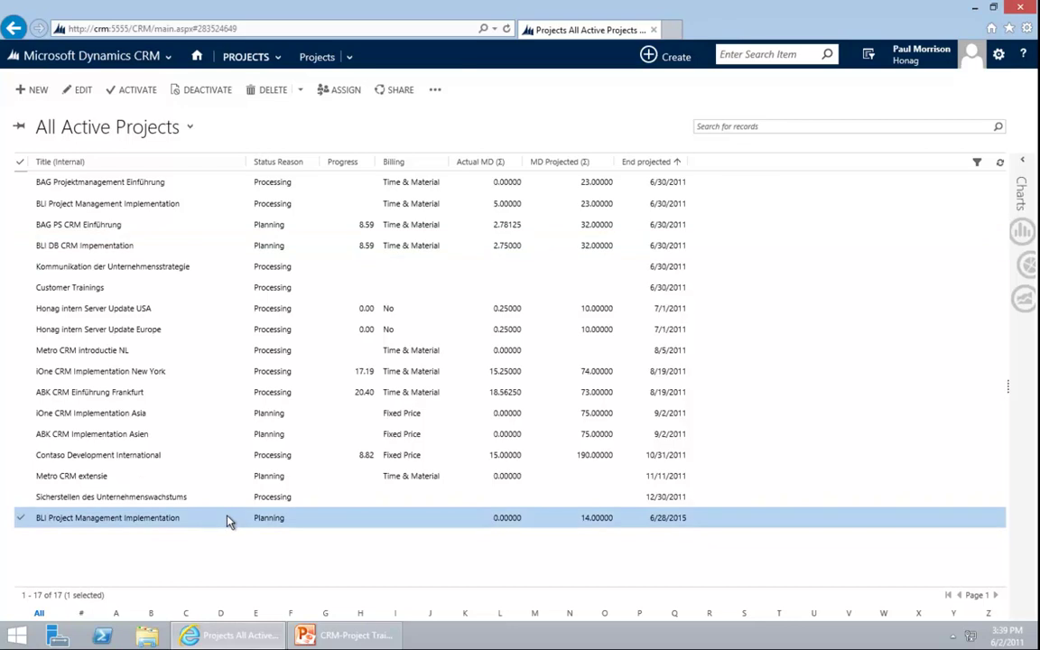
pyautogui.doubleClick(227, 520)
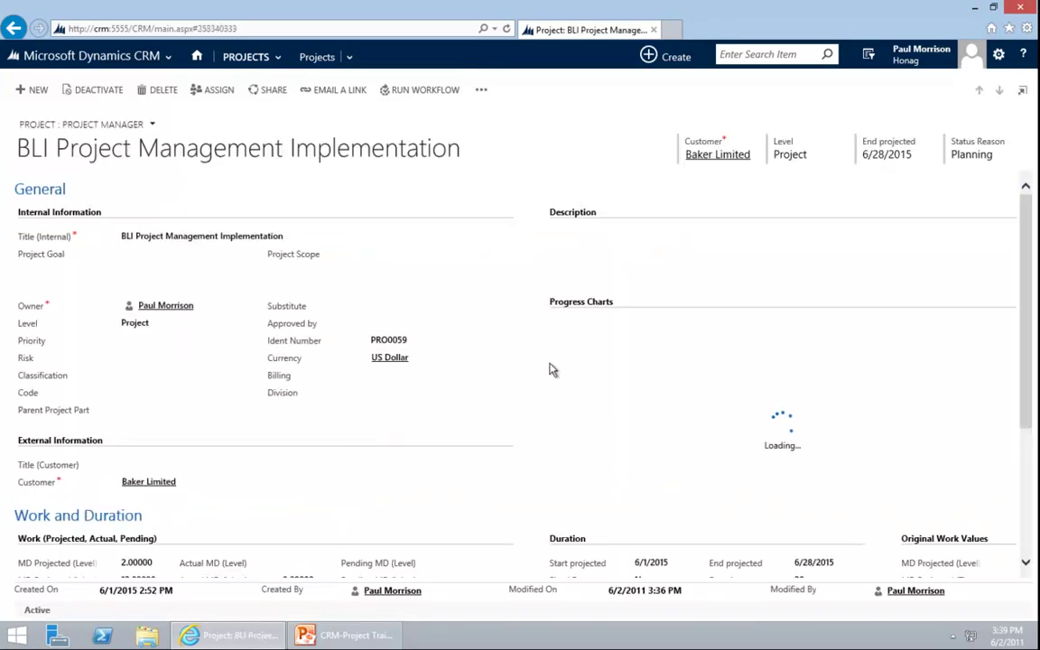